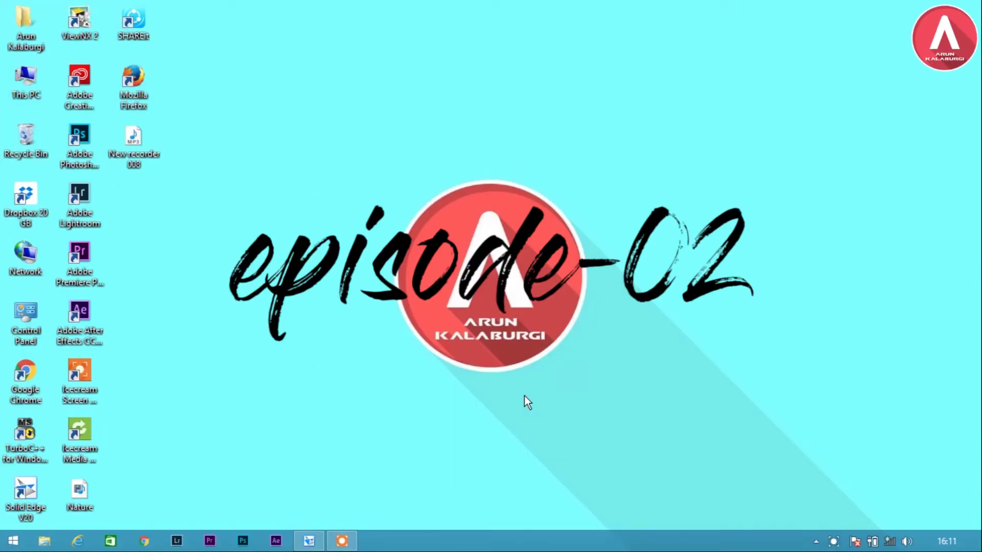
Step: Switch to Solid Edge Draft and open the keyboard shortcut settings for customizing commands
click(320, 543)
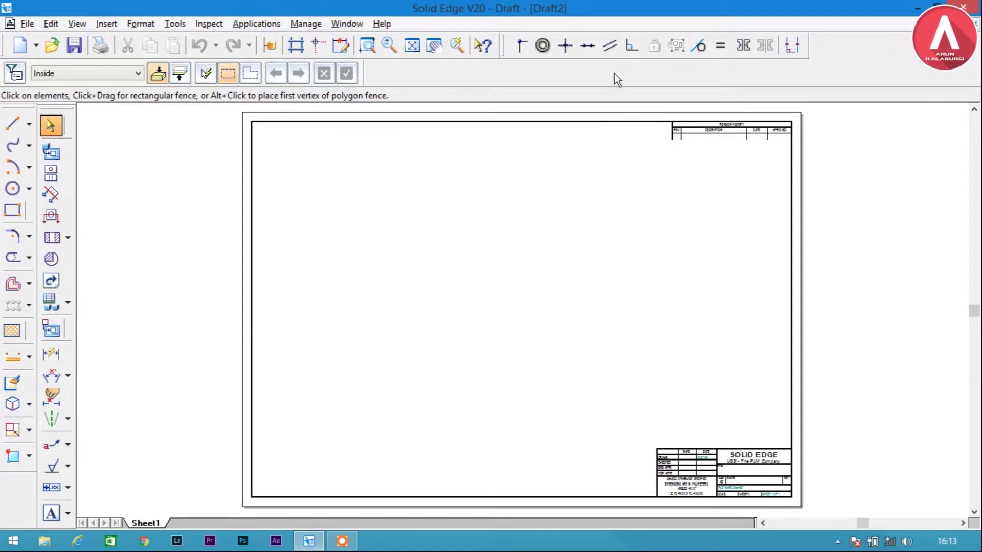
right_click(511, 72)
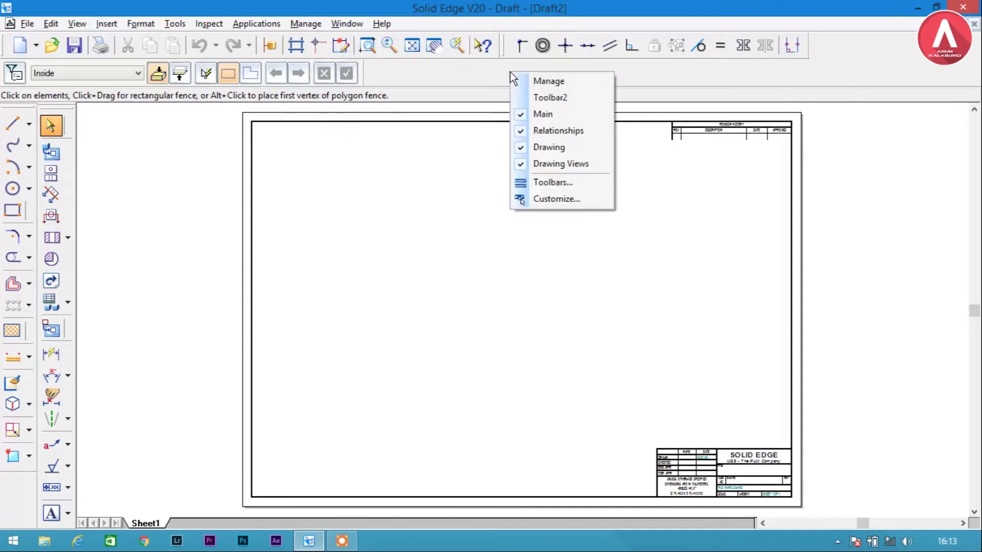
click(556, 199)
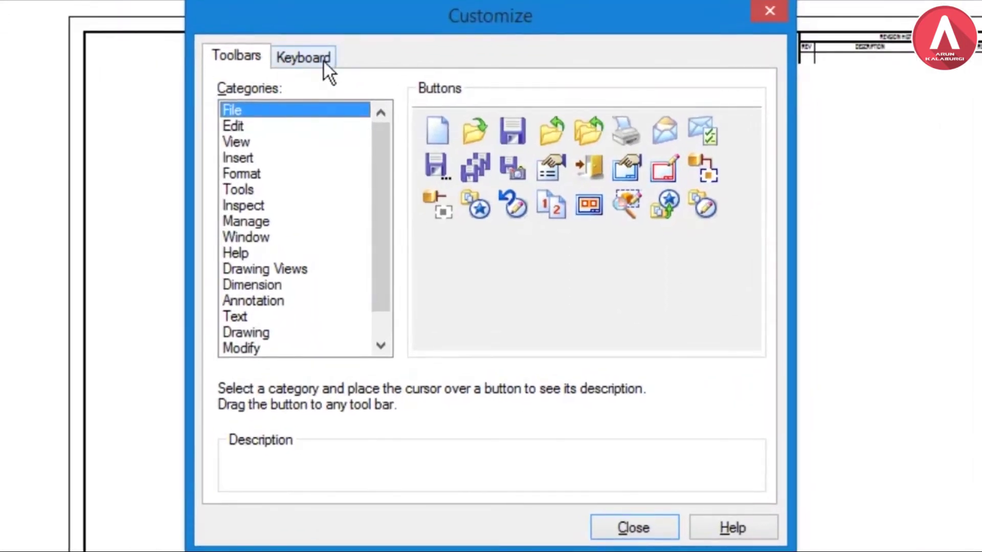
click(323, 60)
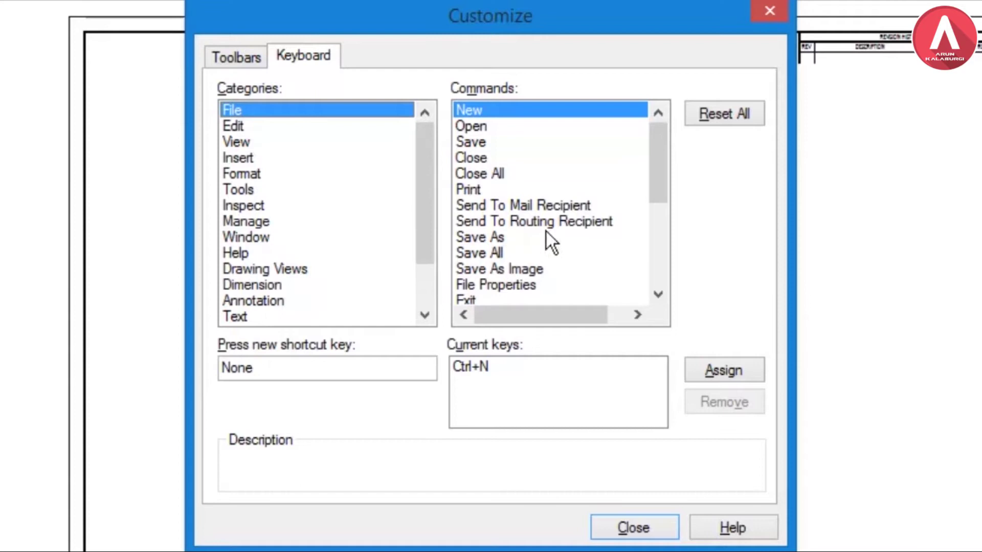
Step: Reassign the shortcut Ctrl+N to the New command in the File category
click(244, 126)
click(244, 141)
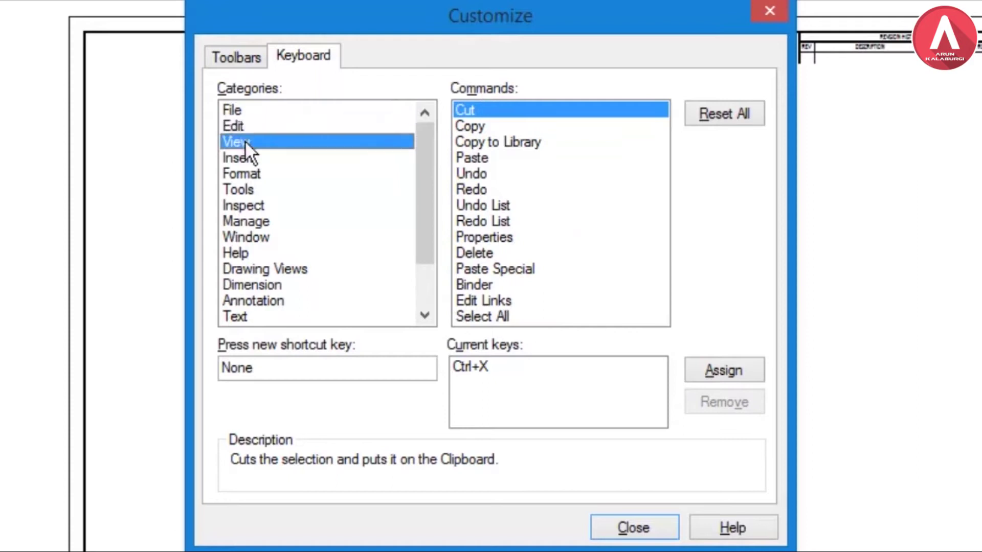
click(255, 110)
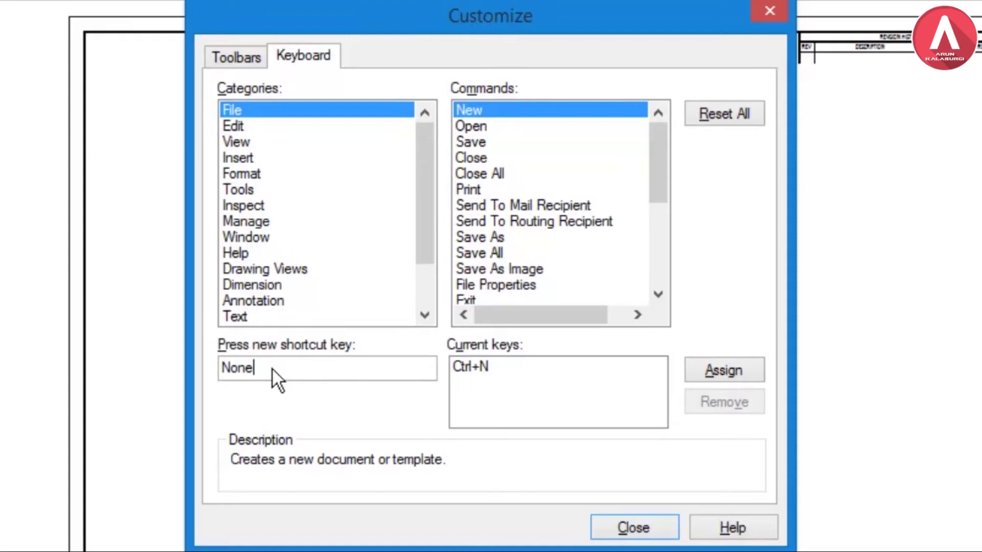
key(ctrl)
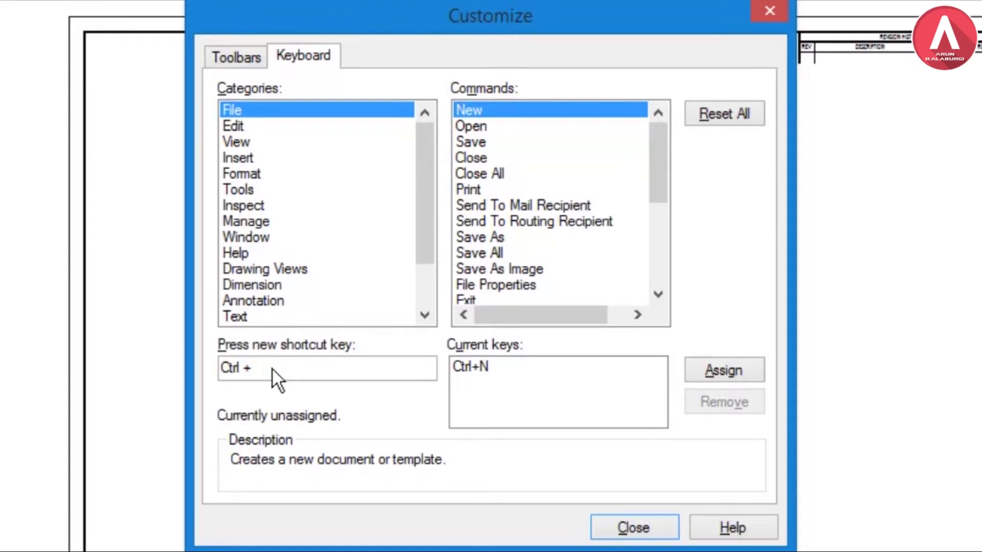
key(ctrl+n)
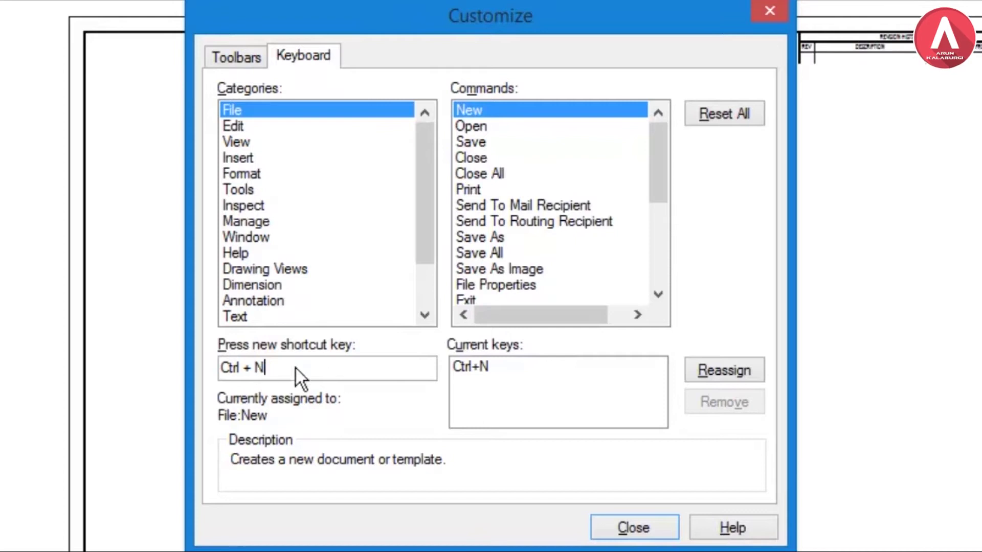
click(720, 370)
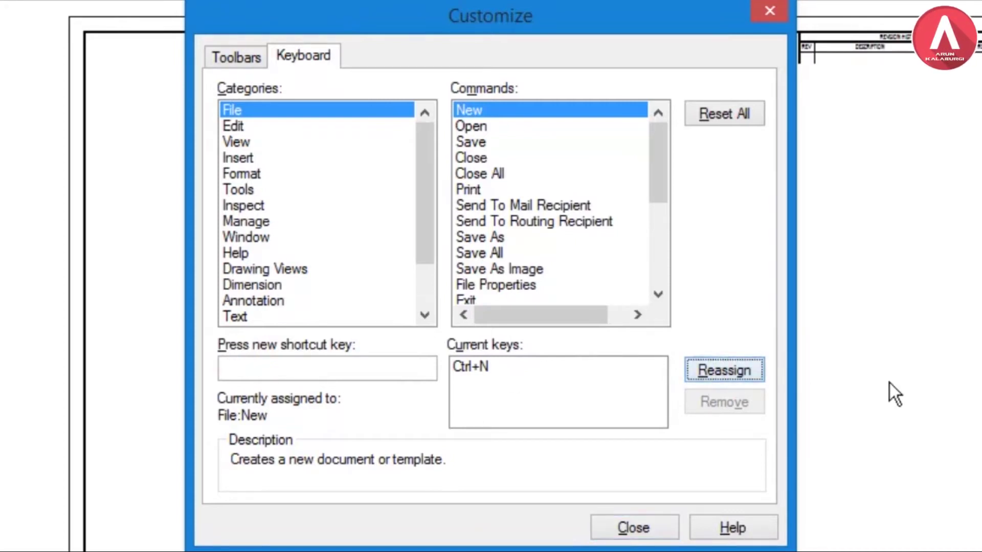
Step: Check the current shortcuts of the Open, Save and Close commands in the File category
click(471, 125)
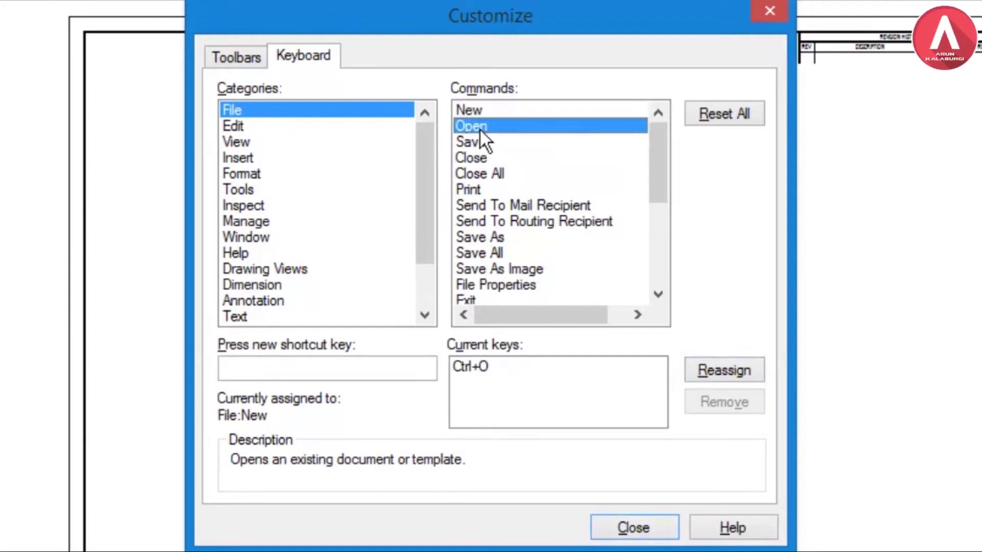
click(480, 142)
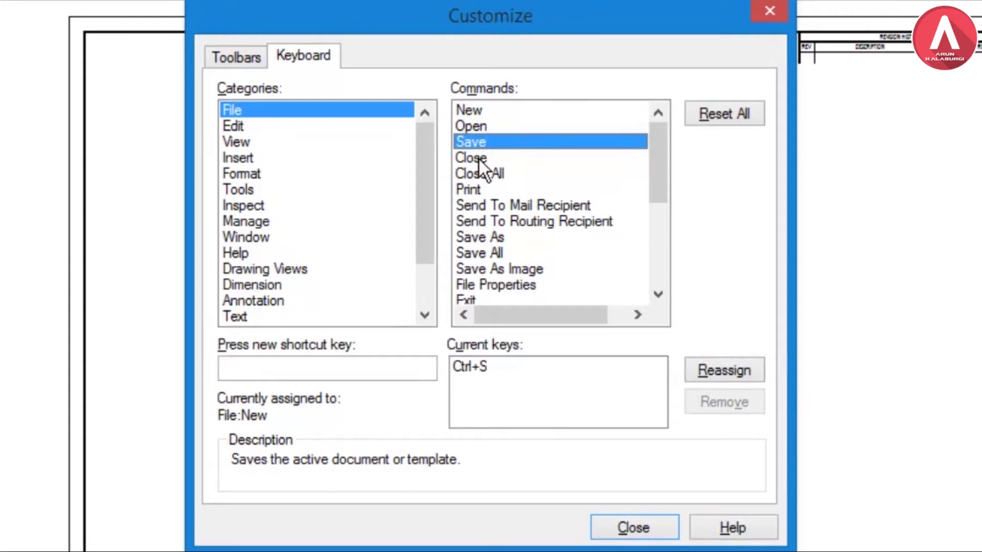
click(478, 158)
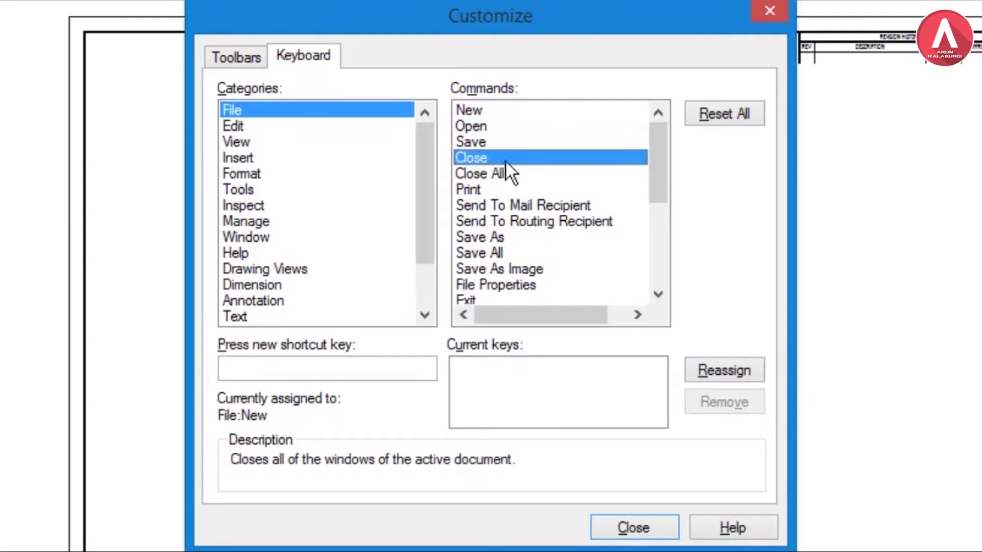
Step: Try Ctrl+N and Ctrl+L as shortcuts for the Close command, and clear the entry without assigning it
click(346, 365)
key(ctrl+n)
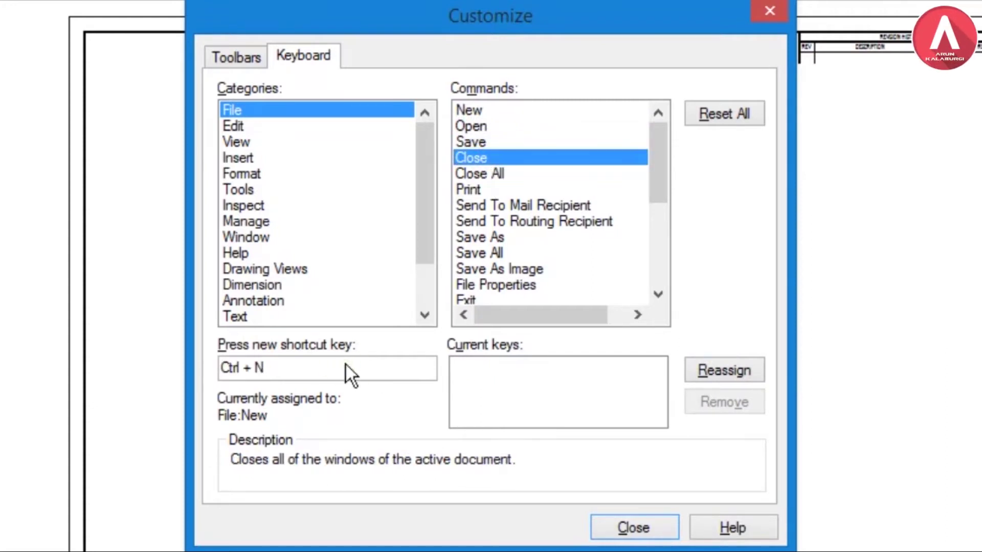
key(ctrl)
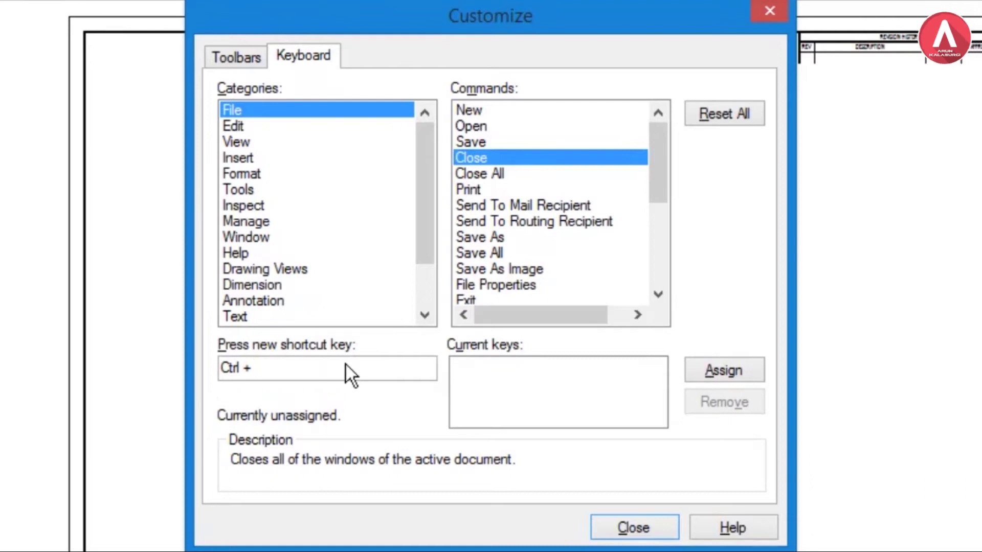
key(ctrl+l)
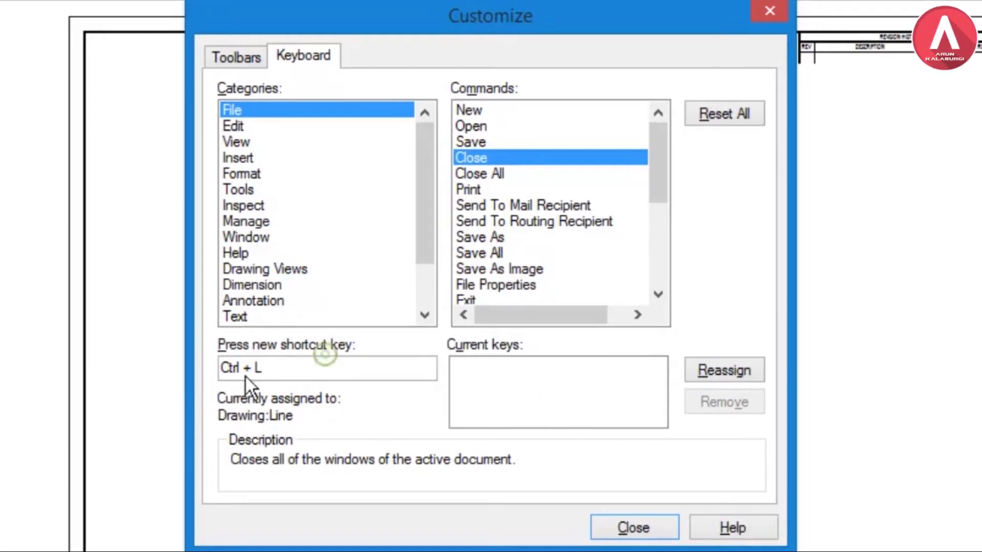
key(BackSpace)
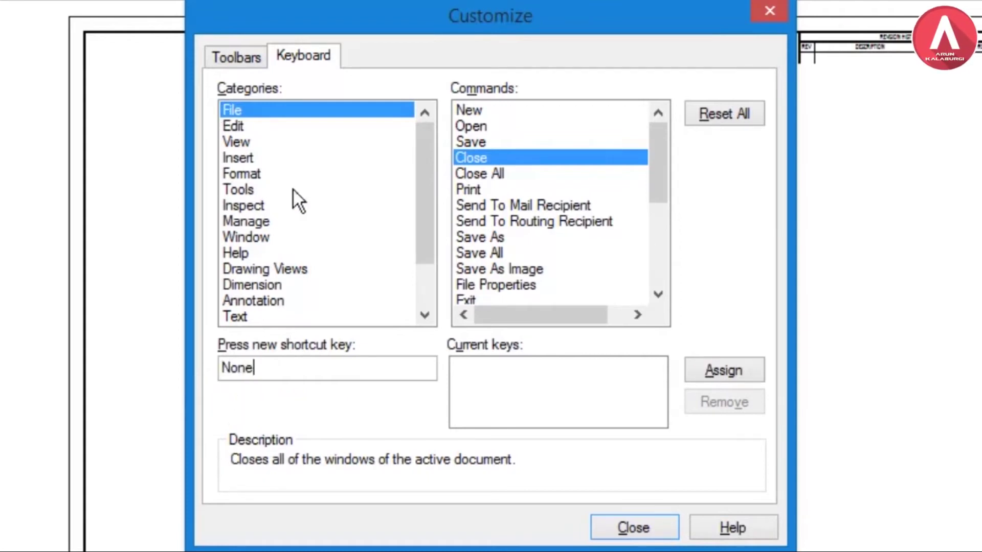
Step: Check the current shortcuts of the Close All, Print, mail and routing recipient, and Save As Image commands
click(484, 172)
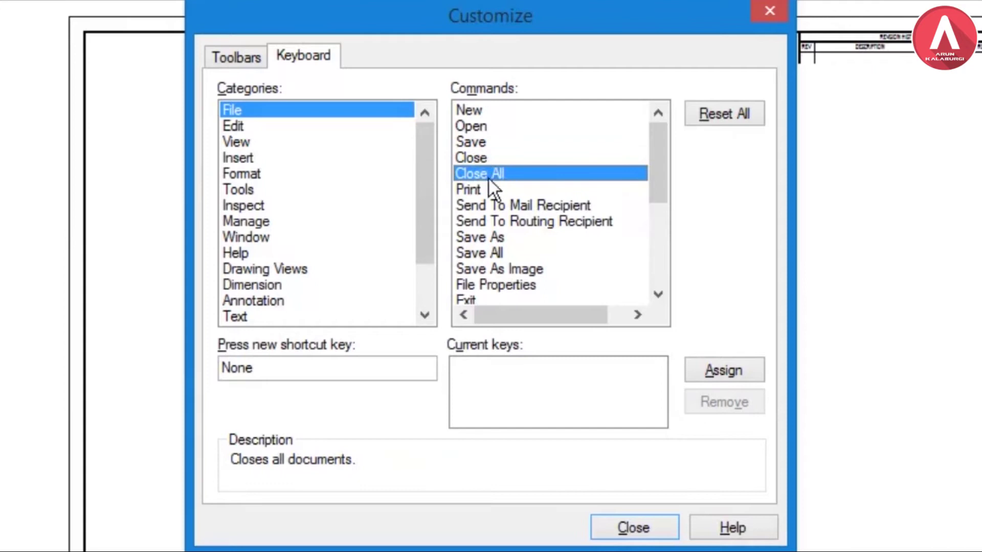
click(471, 190)
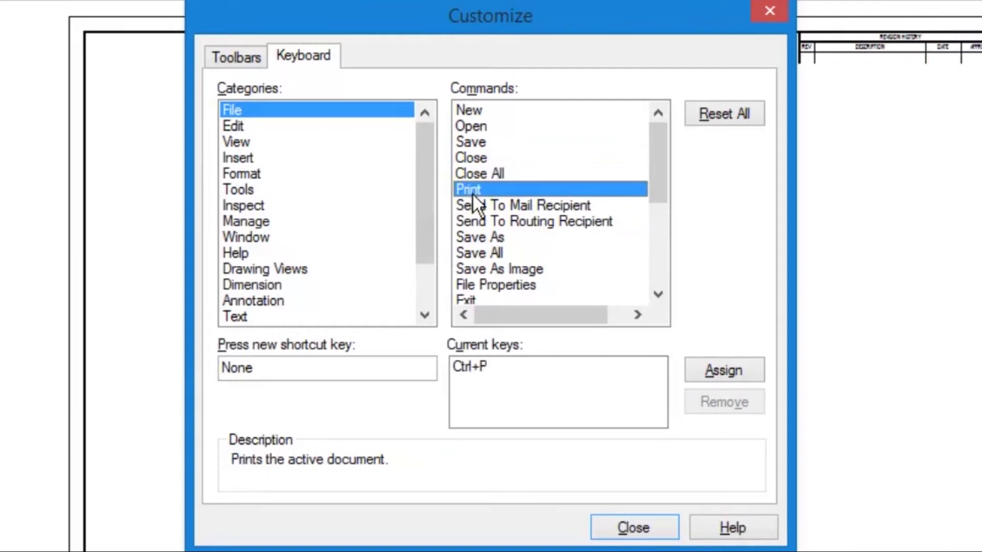
click(506, 204)
click(515, 221)
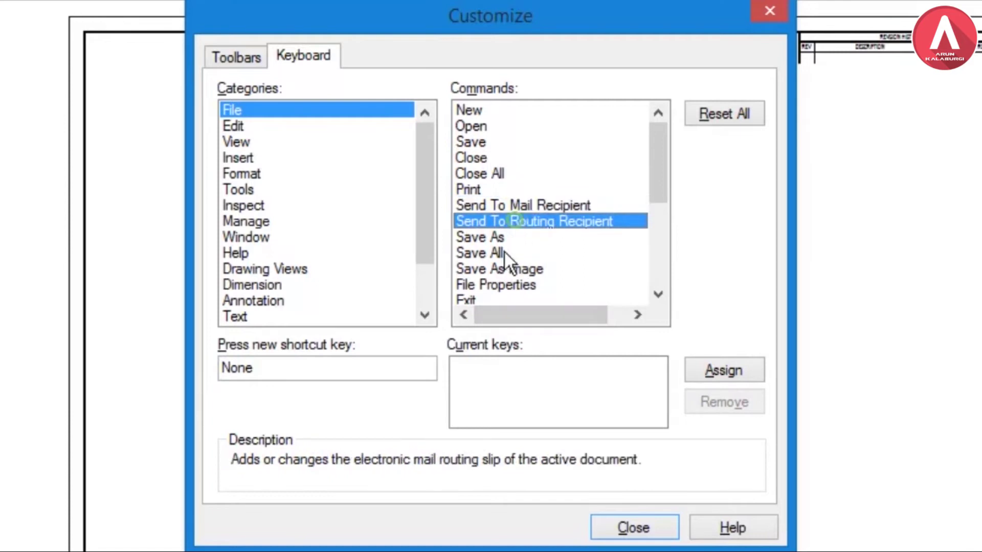
click(503, 267)
Step: Examine the Edit category's shortcuts for Cut, Copy, Paste, Undo, Redo and Delete
click(250, 125)
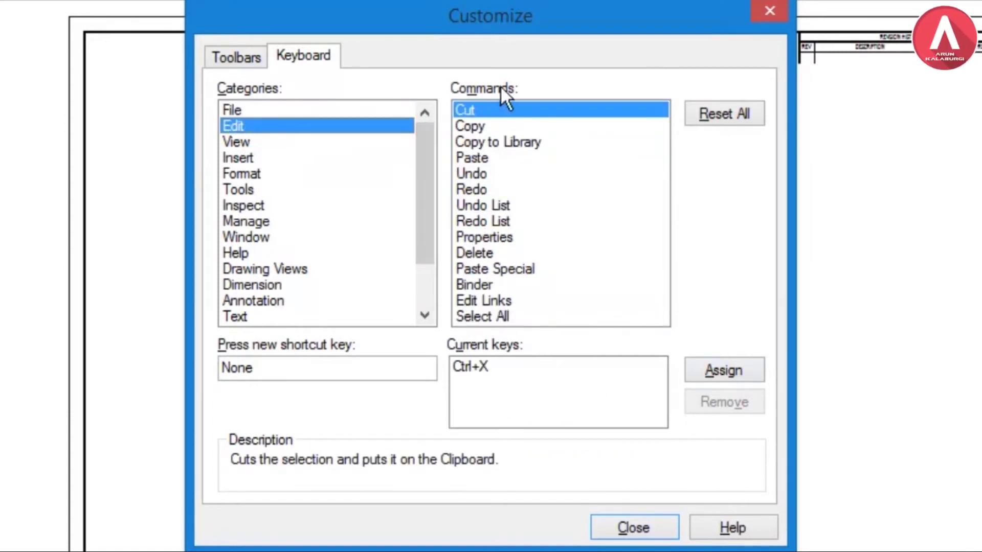
click(476, 126)
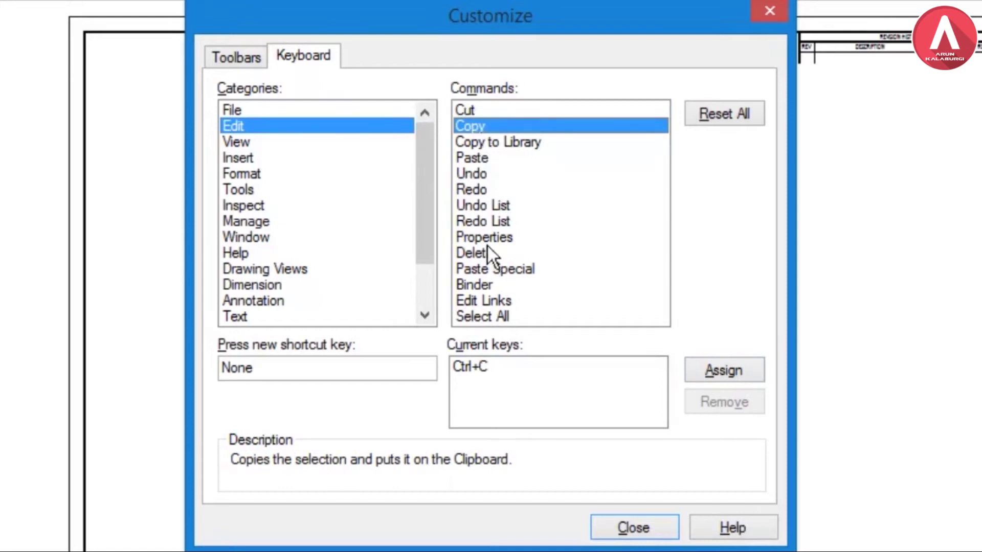
click(472, 170)
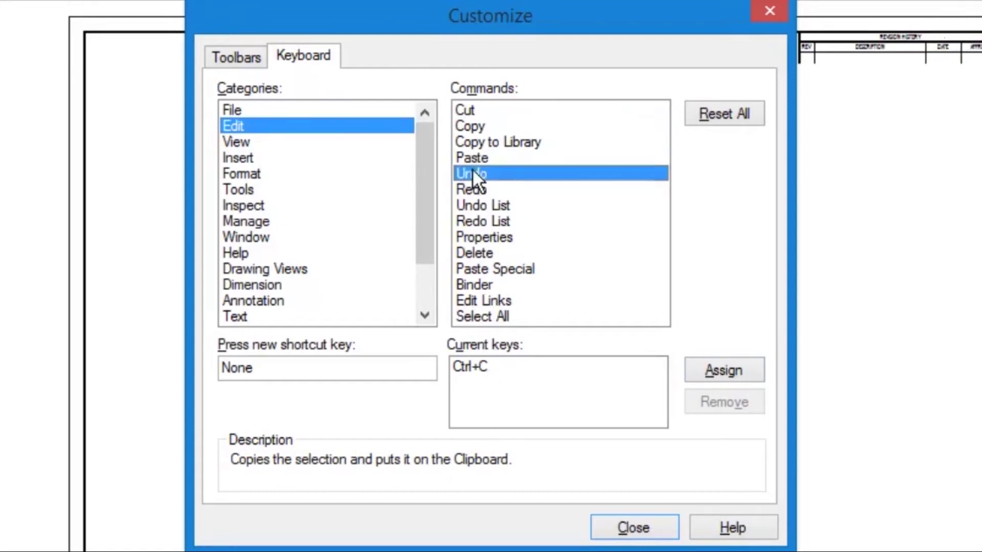
click(479, 156)
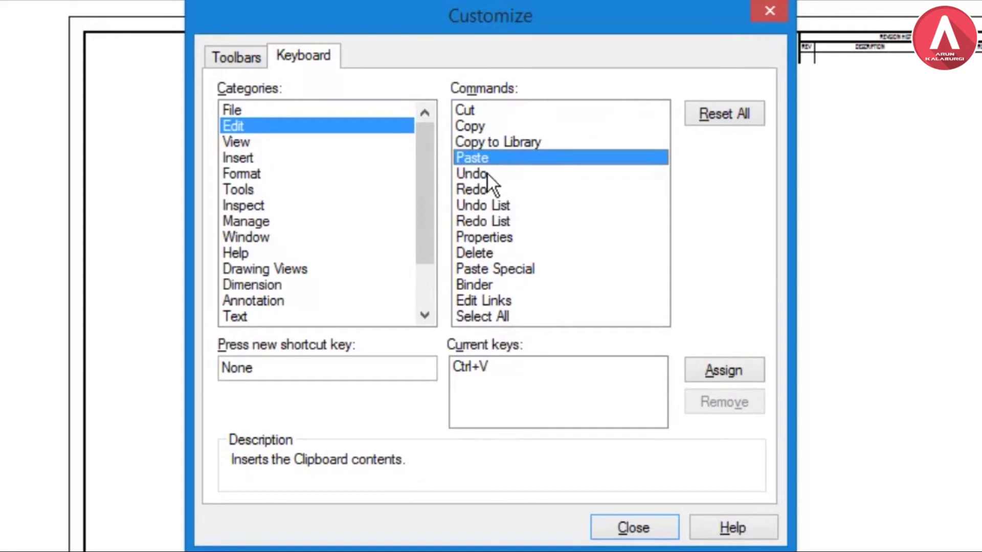
click(488, 174)
click(483, 190)
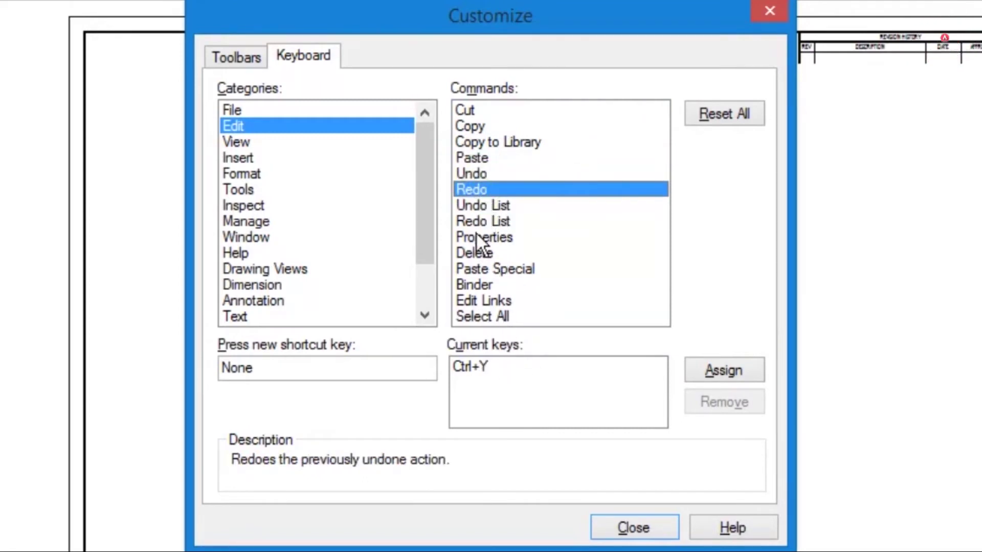
click(478, 254)
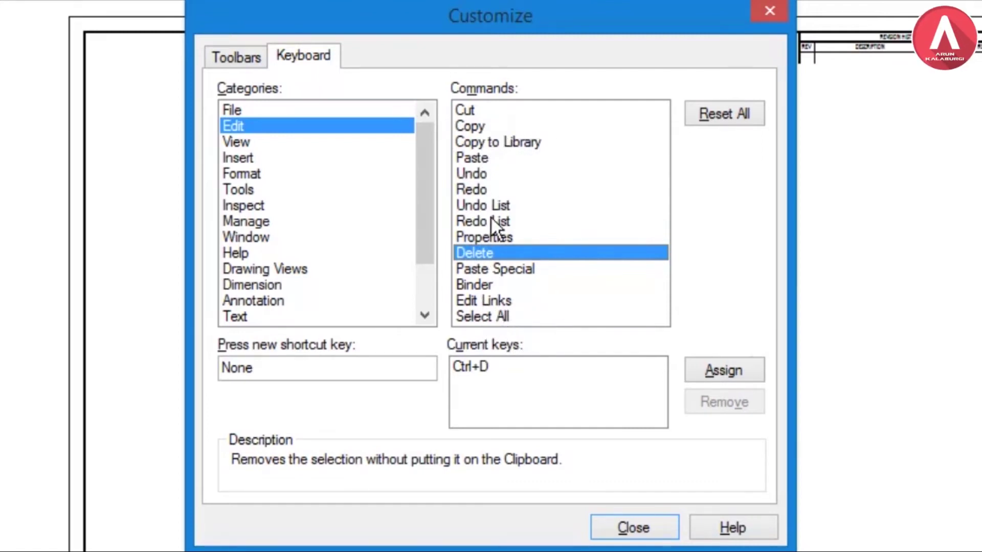
Step: Examine the View category's shortcuts for Zoom Area, Zoom, Fit, Zoom Tool, Insert Sheet and Reorder Sheets
click(275, 141)
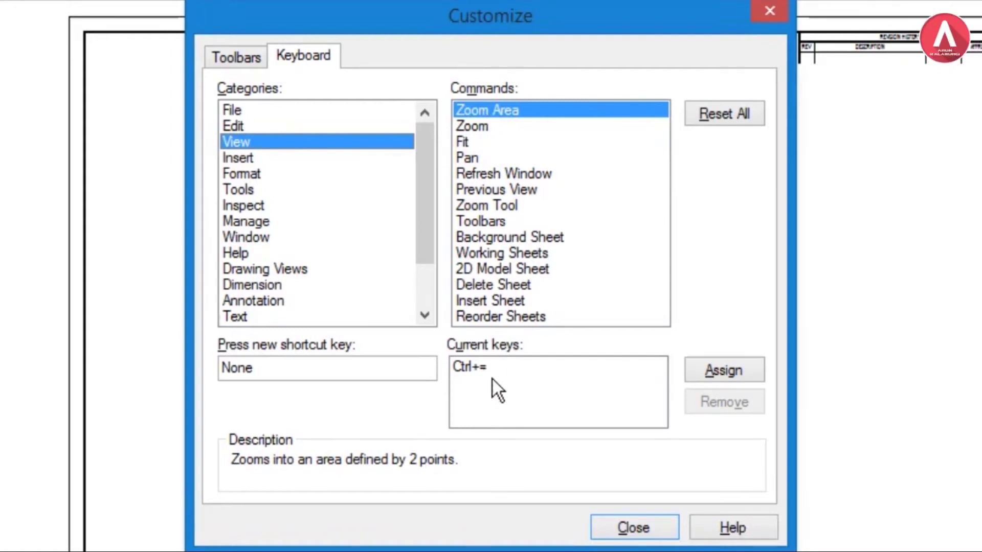
click(482, 127)
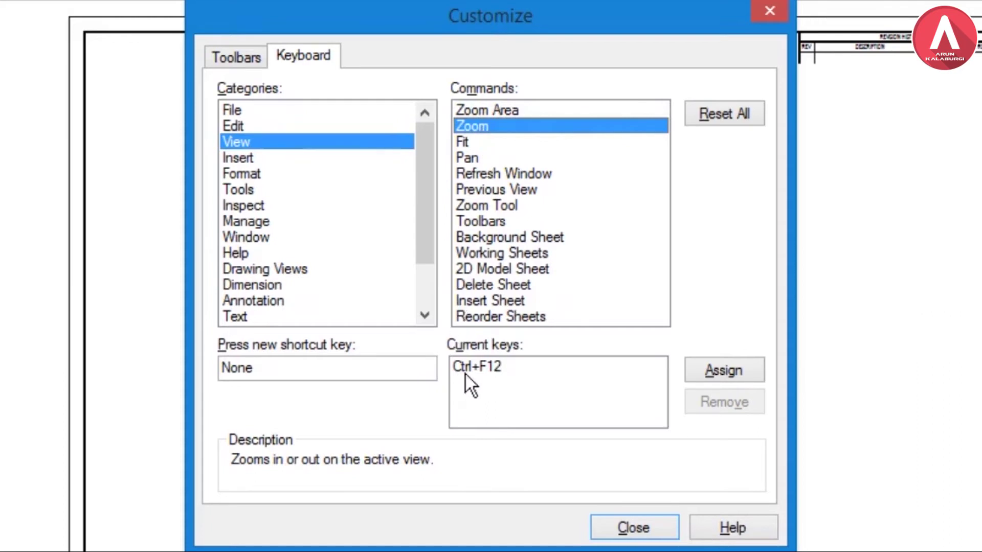
click(465, 142)
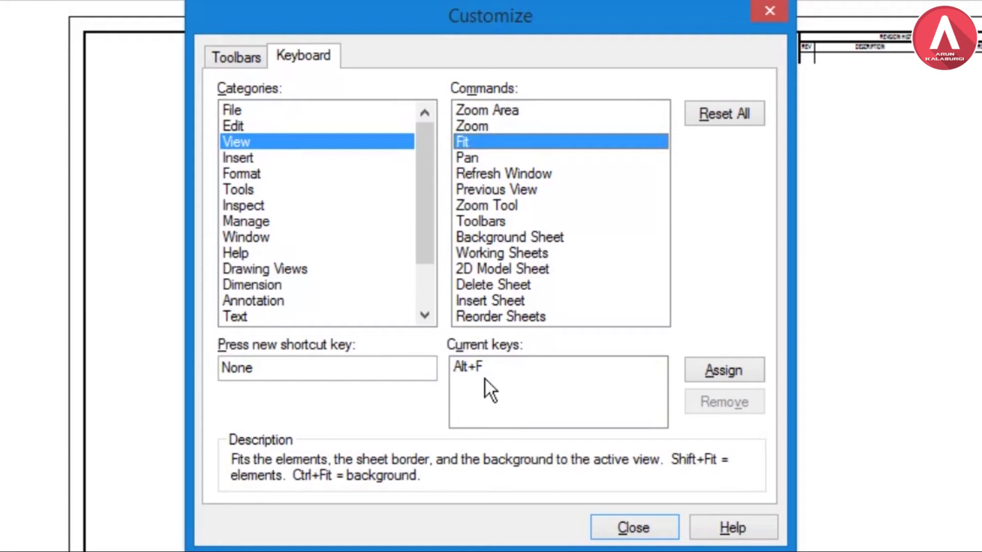
click(476, 205)
click(483, 300)
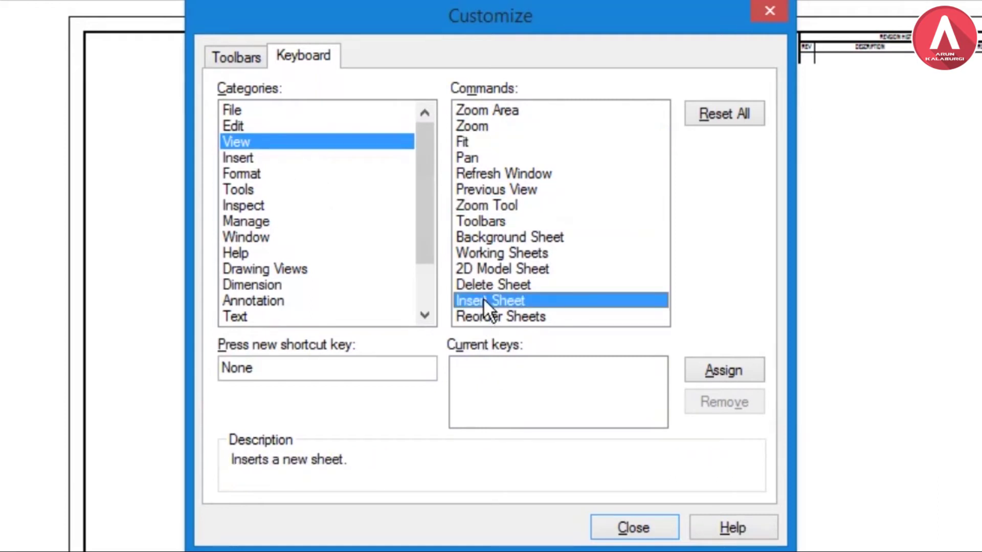
click(484, 315)
click(486, 302)
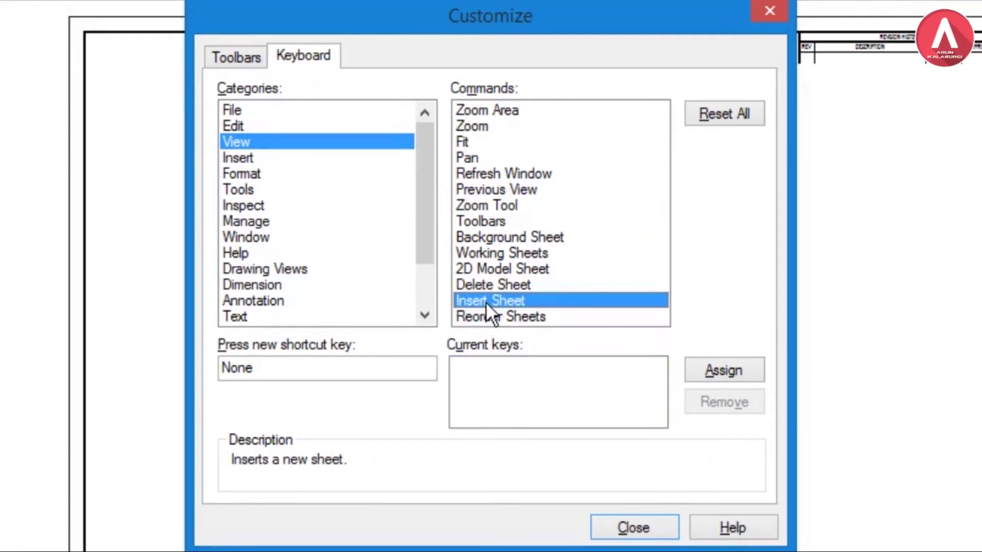
Step: Examine the Insert category's shortcuts for Character Map, Insert Sheet, Insert Object, HyperLink, Text Profile and Insert Image
click(248, 158)
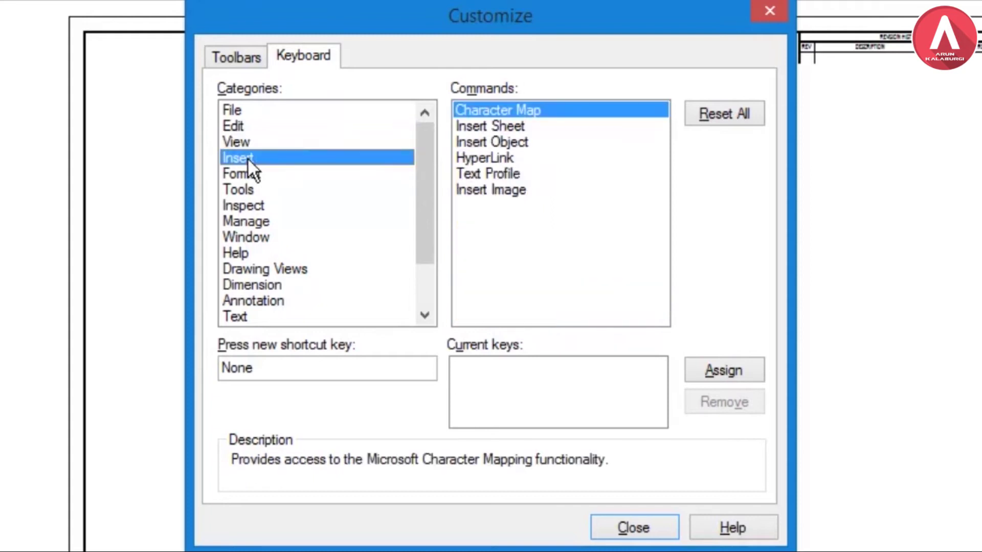
click(512, 129)
click(511, 140)
click(508, 157)
click(506, 175)
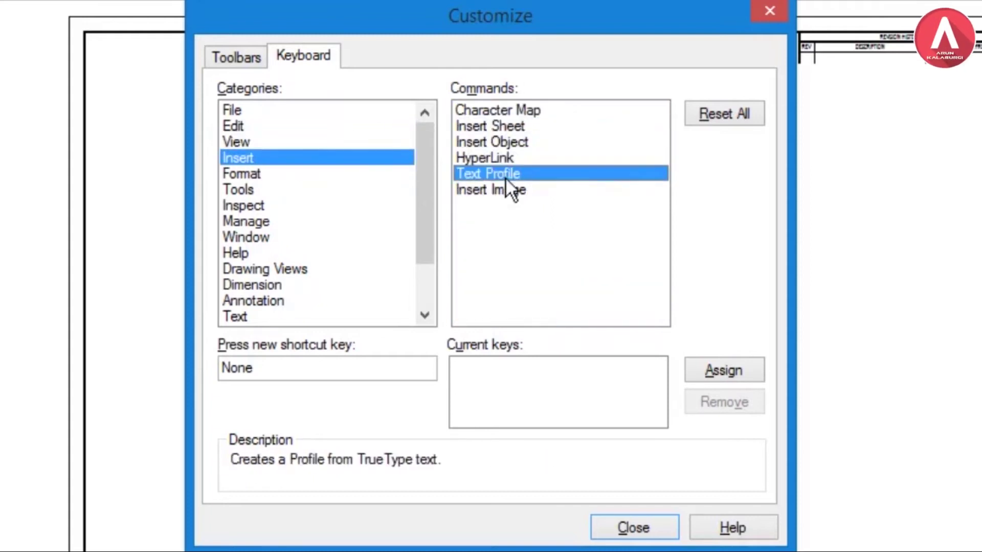
click(501, 191)
Step: Examine the Format and Tools categories' shortcuts, including EdgeBar, Draw, Relationships, Grid Snap Lock X and Y, and Snap to Grid On/Off
click(244, 173)
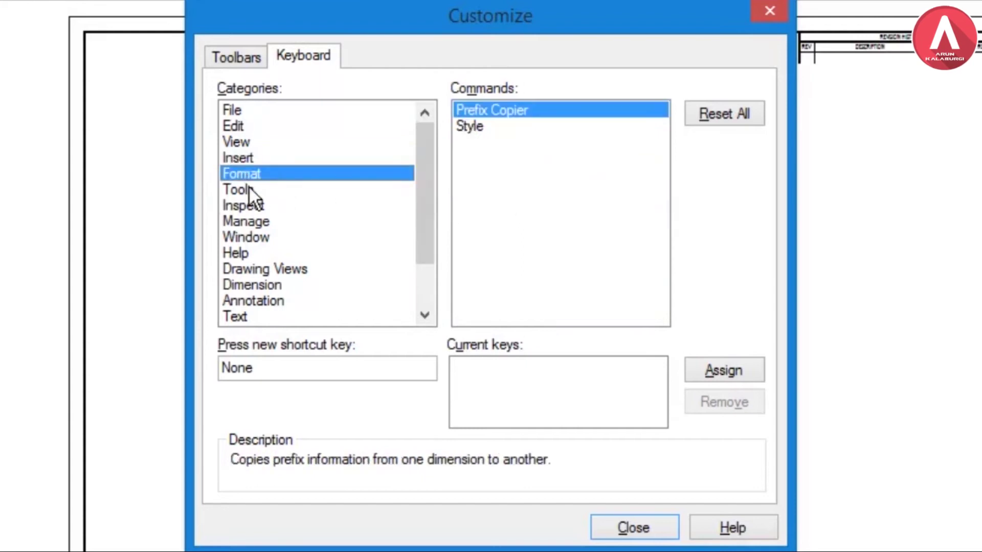
click(249, 189)
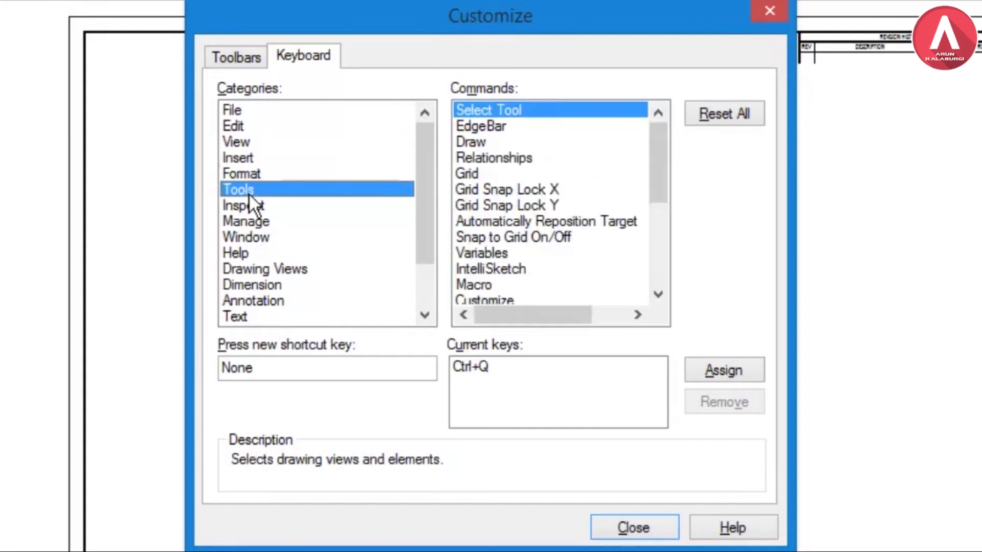
click(488, 129)
click(481, 143)
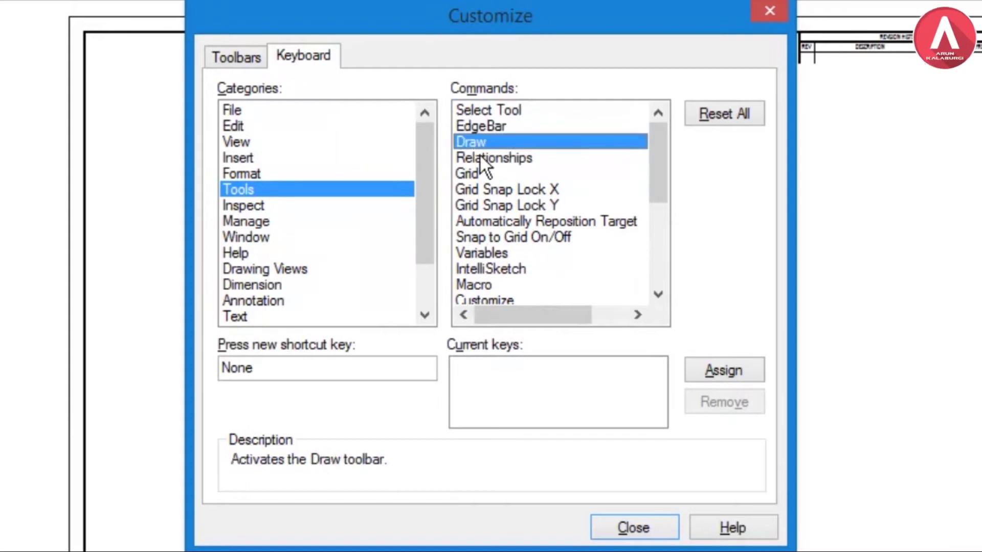
click(479, 157)
click(484, 188)
click(484, 206)
click(485, 236)
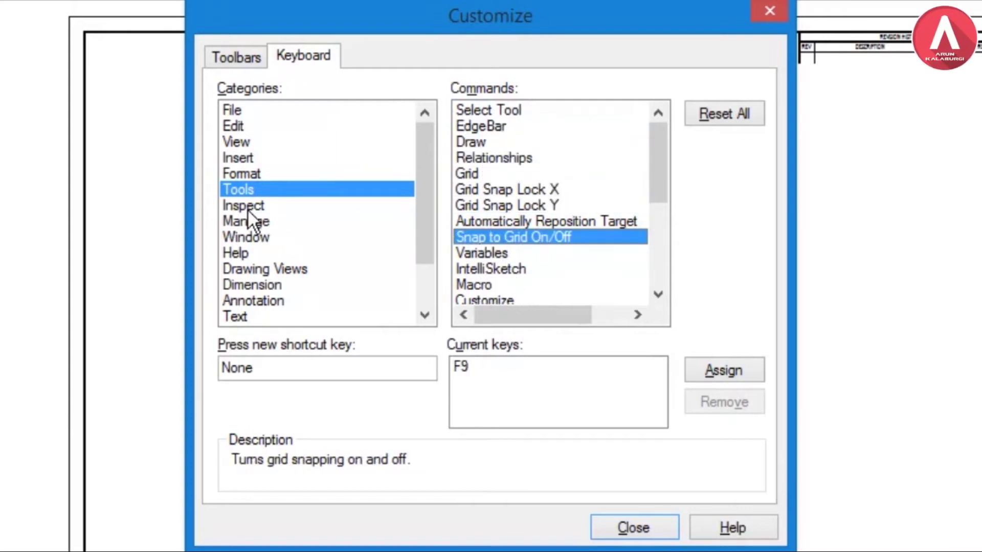
Step: Examine the shortcuts of the Drawing Views and Dimension categories, including SmartDimension and Distance Between
click(252, 285)
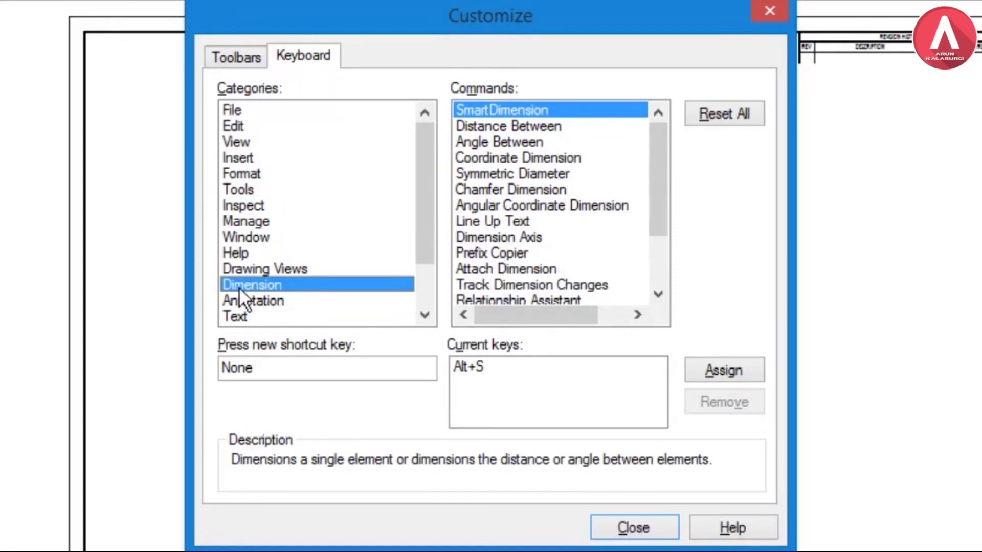
click(253, 269)
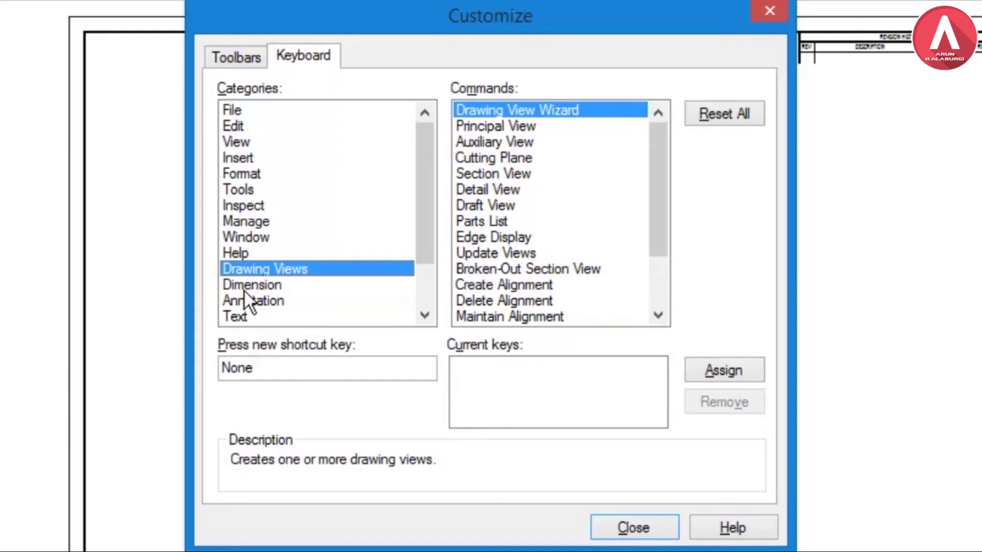
click(244, 286)
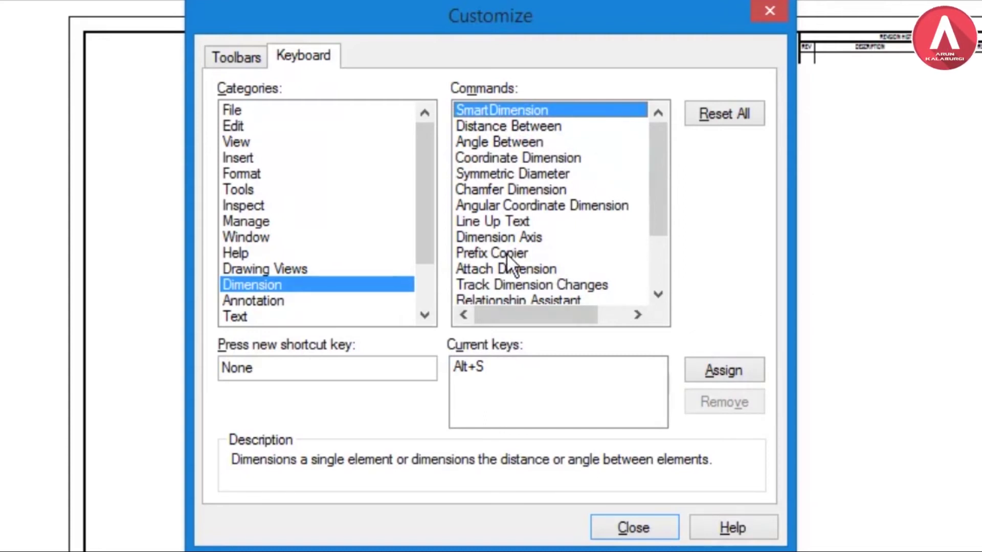
click(522, 126)
click(524, 110)
Step: Remove the Alt+B shortcut from the Distance Between dimension command
click(521, 126)
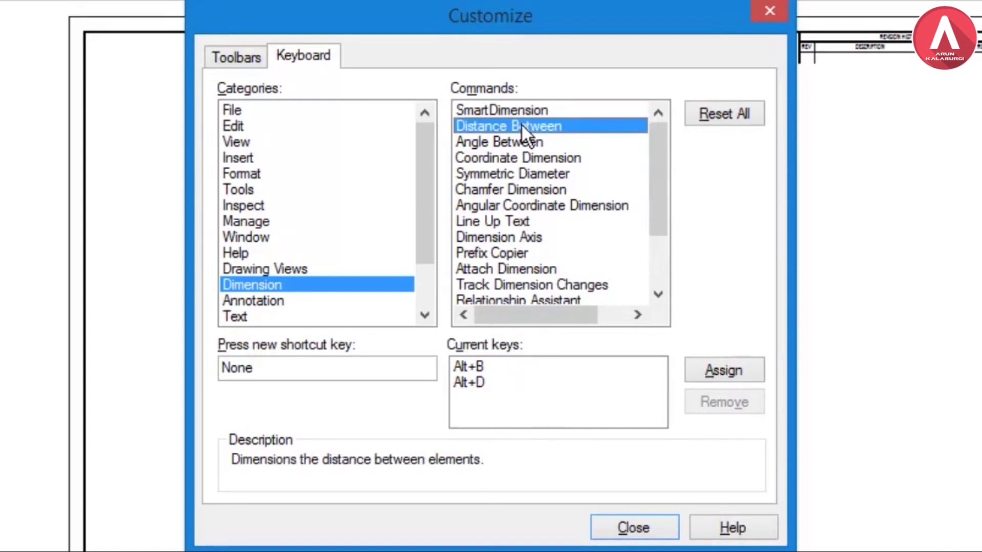
click(480, 364)
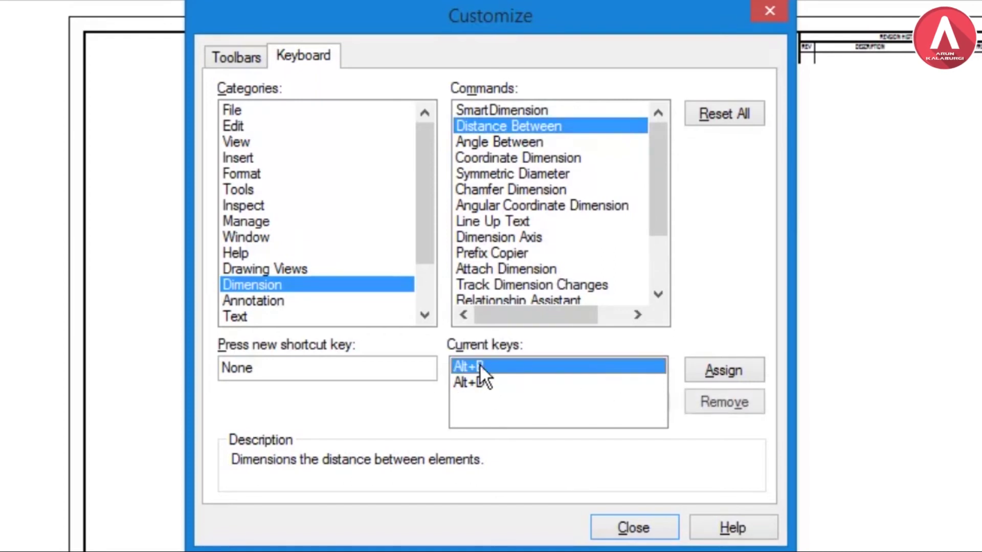
click(720, 407)
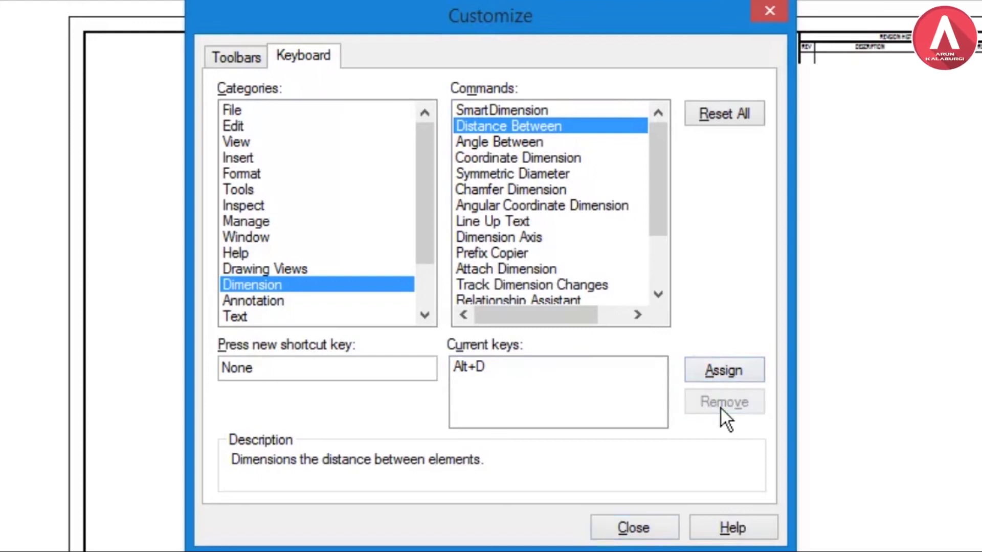
Step: Check the shortcuts of Angle Between and Coordinate Dimension, and of the Text category's Text, Leader, Surface Texture Symbol and Weld Symbol
click(511, 144)
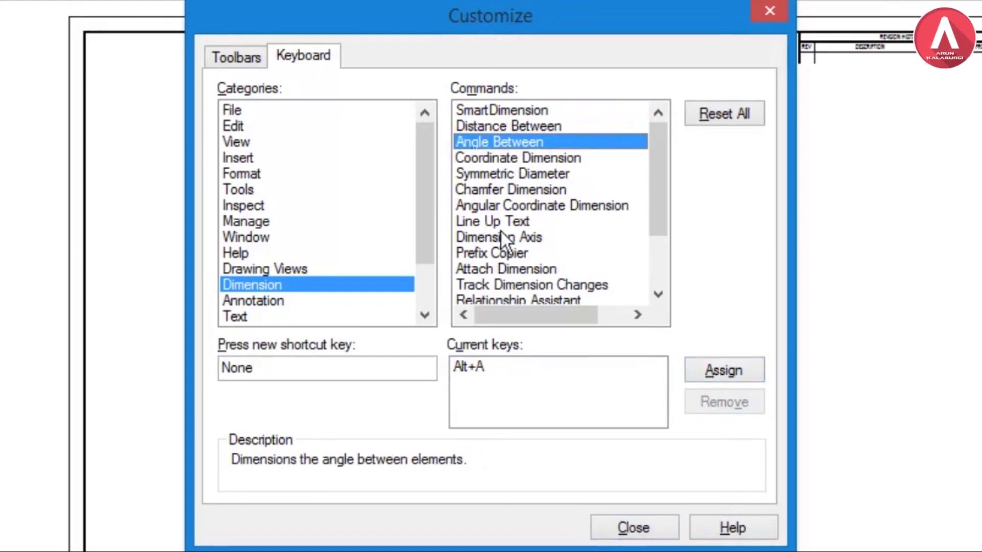
click(504, 158)
scroll(274, 251, down, 1)
click(244, 253)
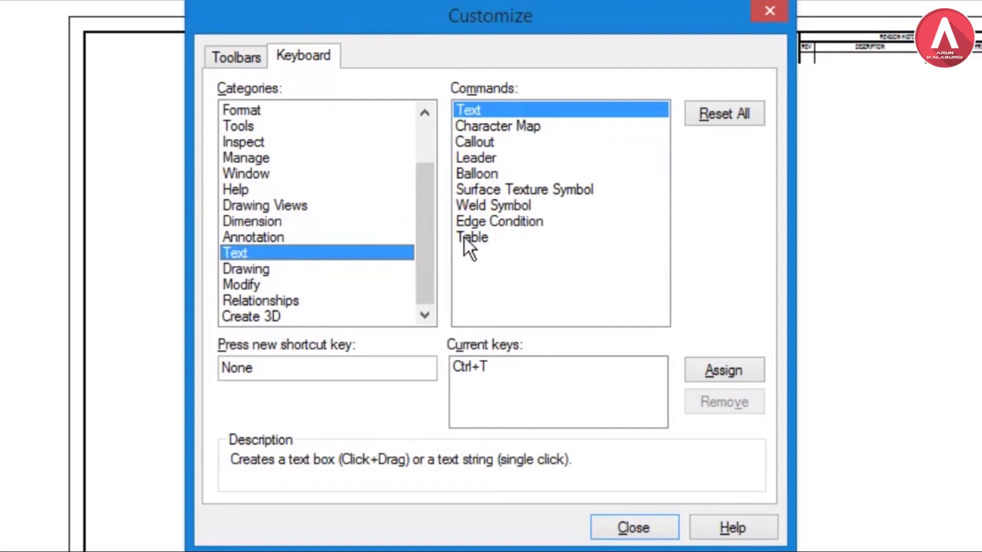
click(484, 158)
click(471, 189)
click(471, 207)
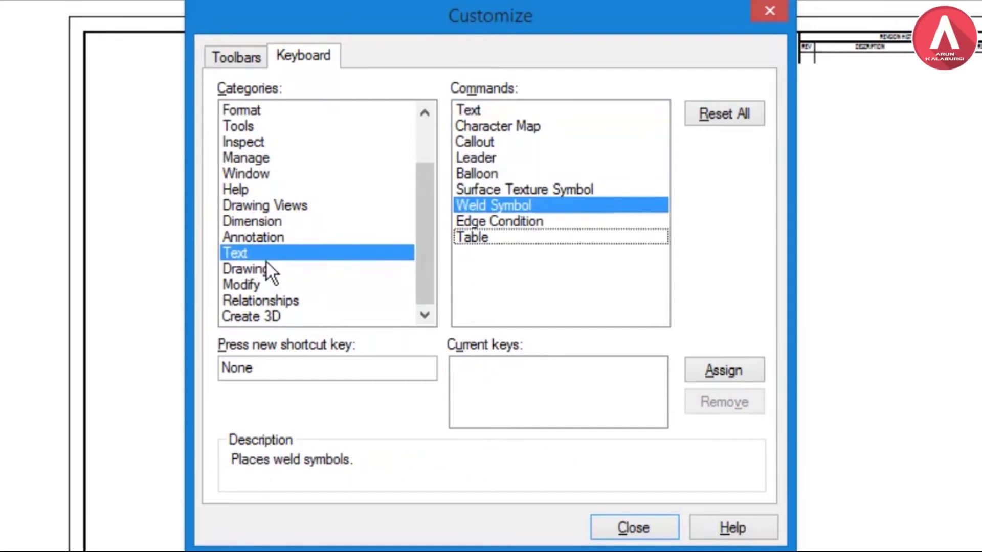
Step: Examine the Drawing category's shortcuts for Line, the arc commands, Tangent Circle and Circle by Center Point
click(255, 269)
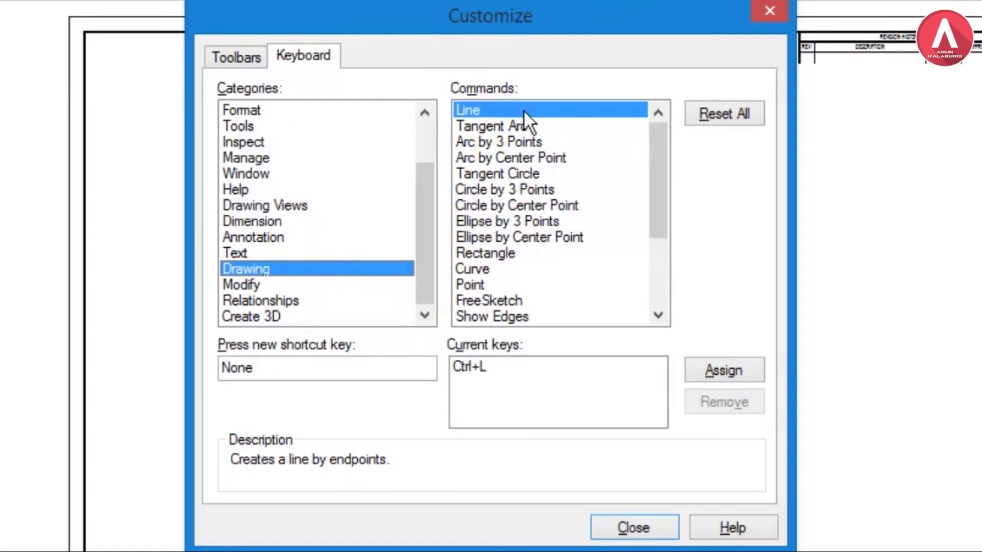
click(486, 122)
click(477, 139)
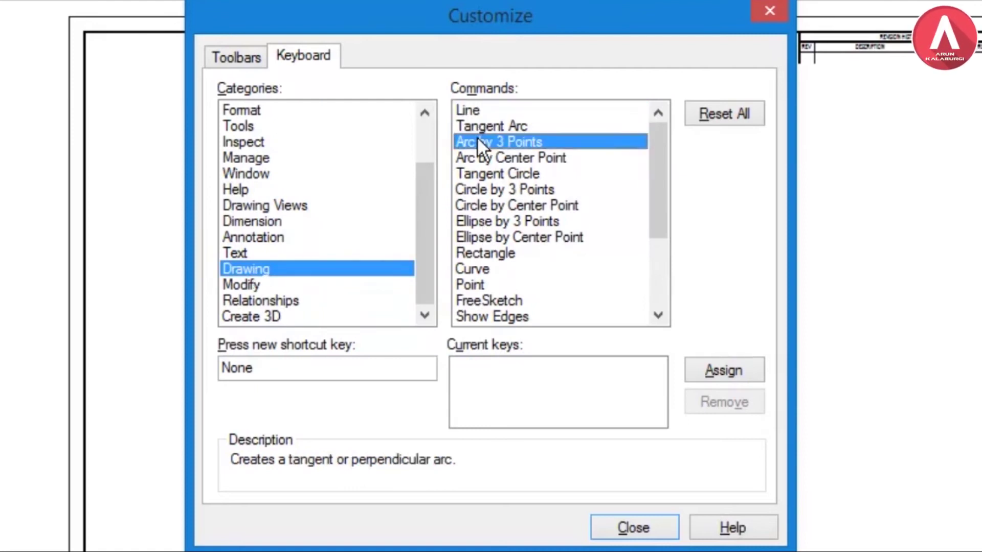
click(476, 172)
click(478, 159)
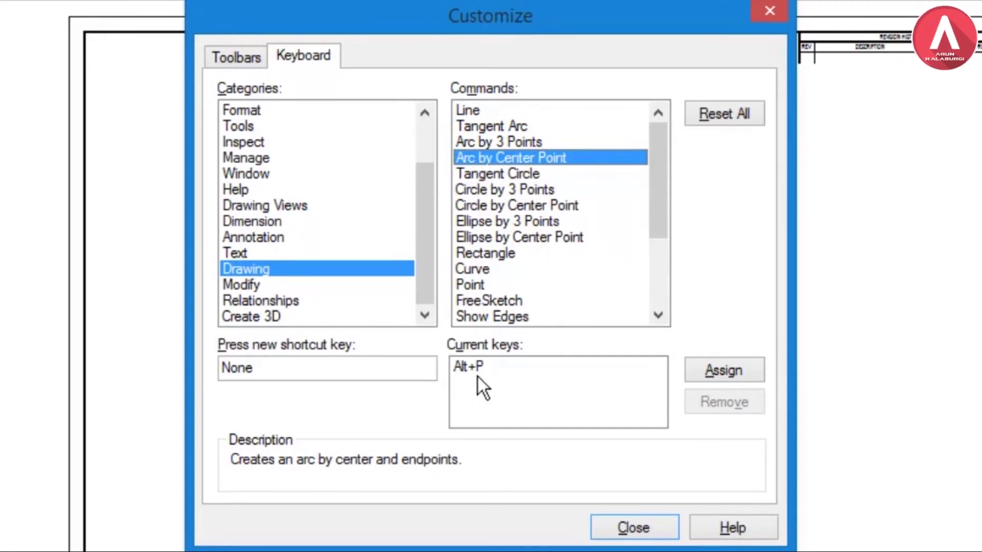
click(500, 174)
click(478, 206)
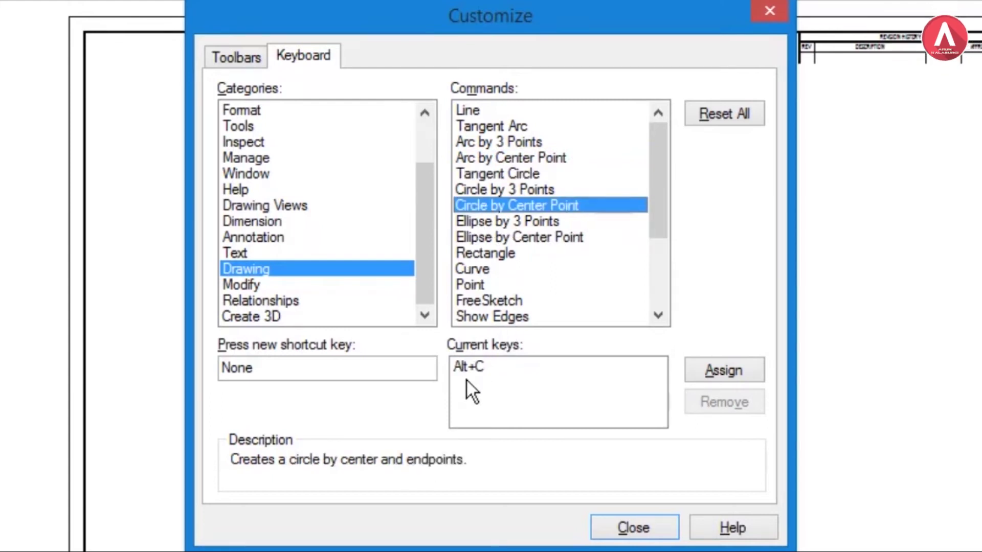
Step: Examine the Modify category's shortcuts for Move, Rotate, Mirror, Scale, Stretch, Group, Ungroup, Bring to Front and Trim
key(Down)
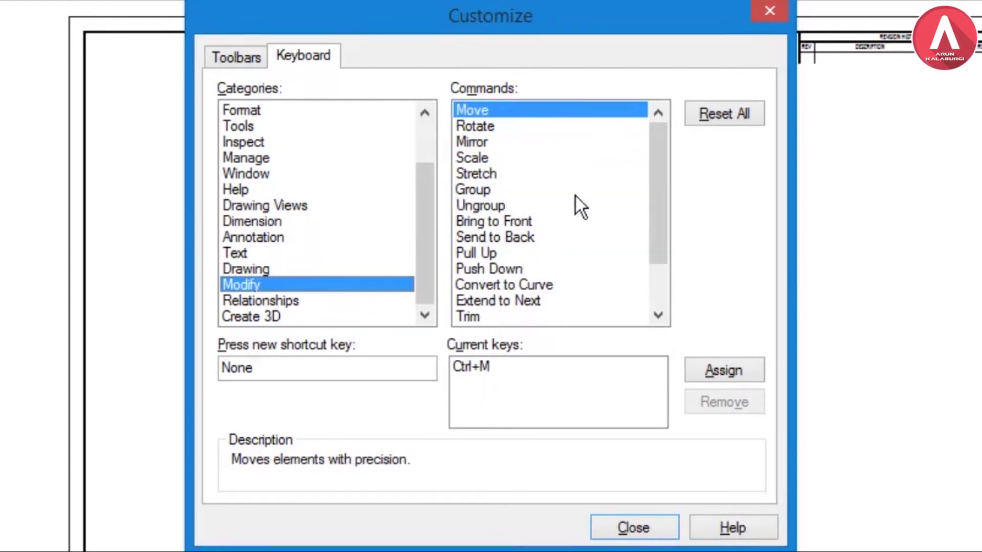
click(486, 126)
click(473, 141)
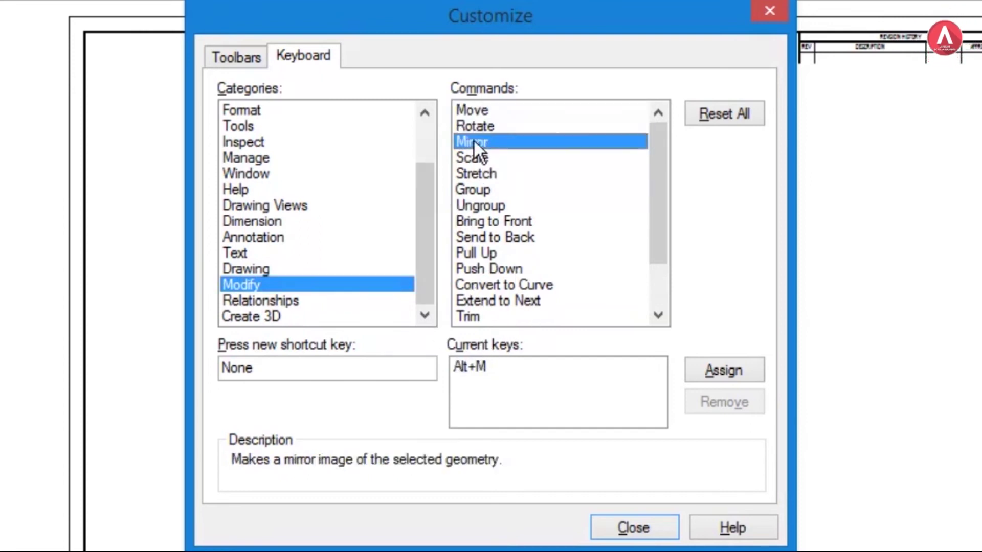
click(477, 156)
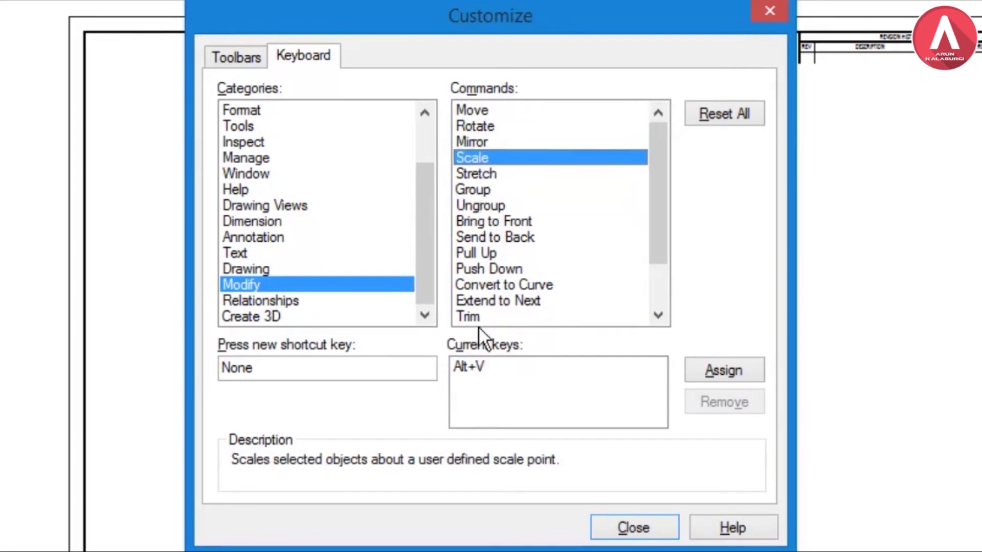
click(468, 180)
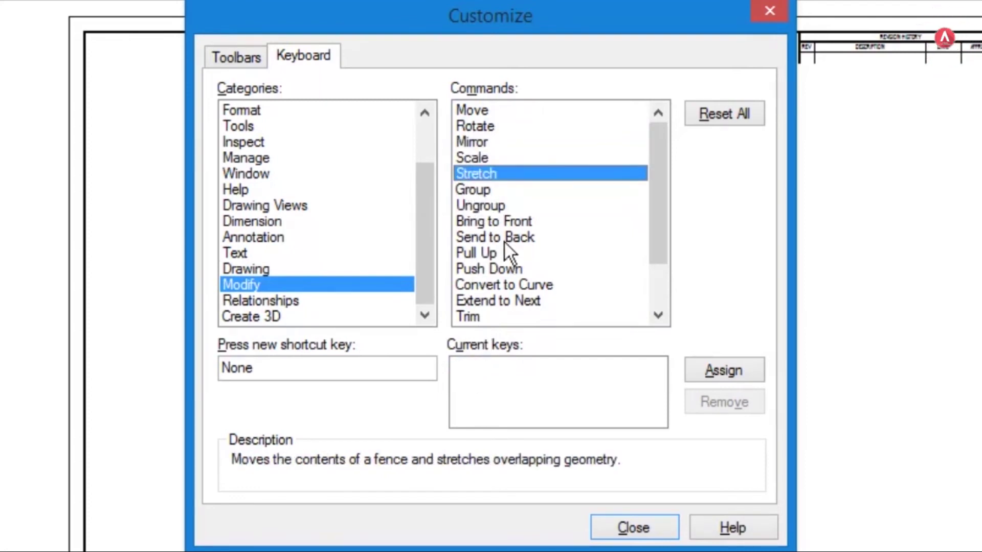
click(483, 190)
click(479, 206)
click(476, 222)
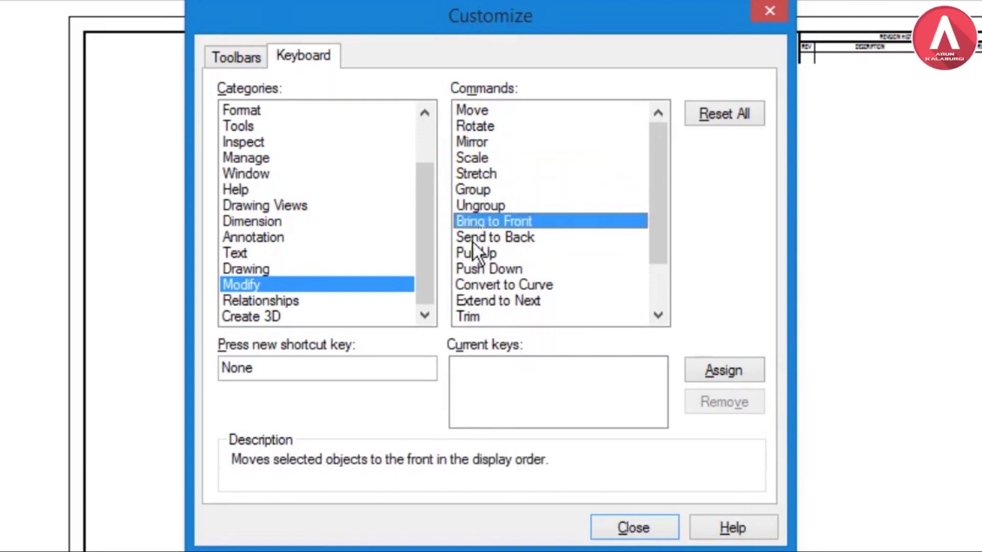
click(468, 316)
Step: Examine the Relationships category's shortcuts from Connect through Symmetric and for Rigid Set, and finish the keyboard customization
click(259, 303)
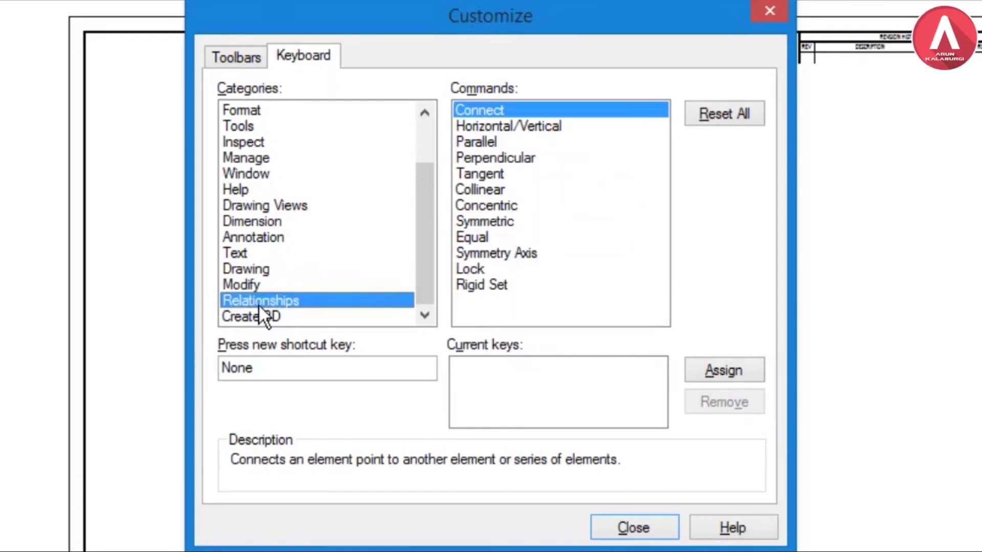
click(518, 139)
click(493, 130)
click(487, 140)
click(482, 157)
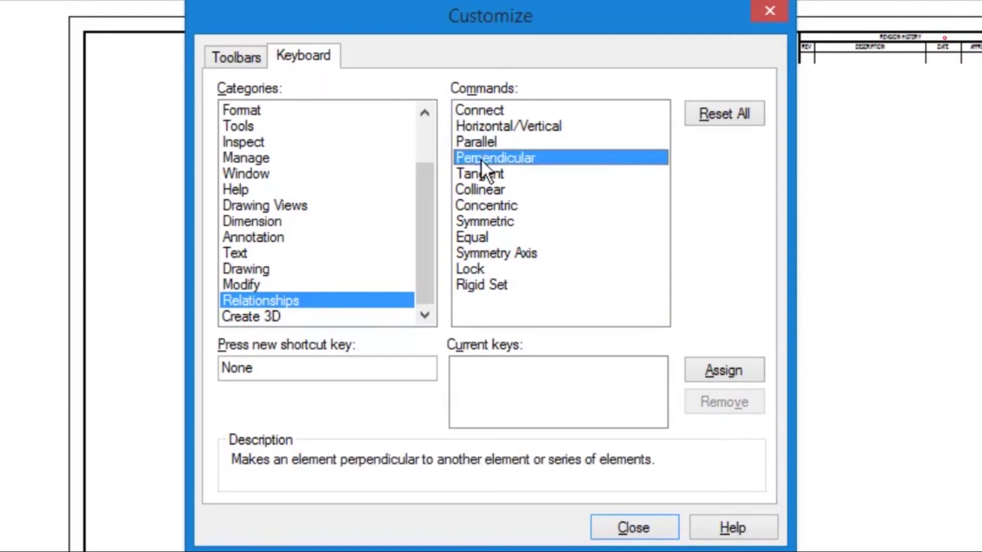
click(480, 172)
click(477, 189)
click(477, 205)
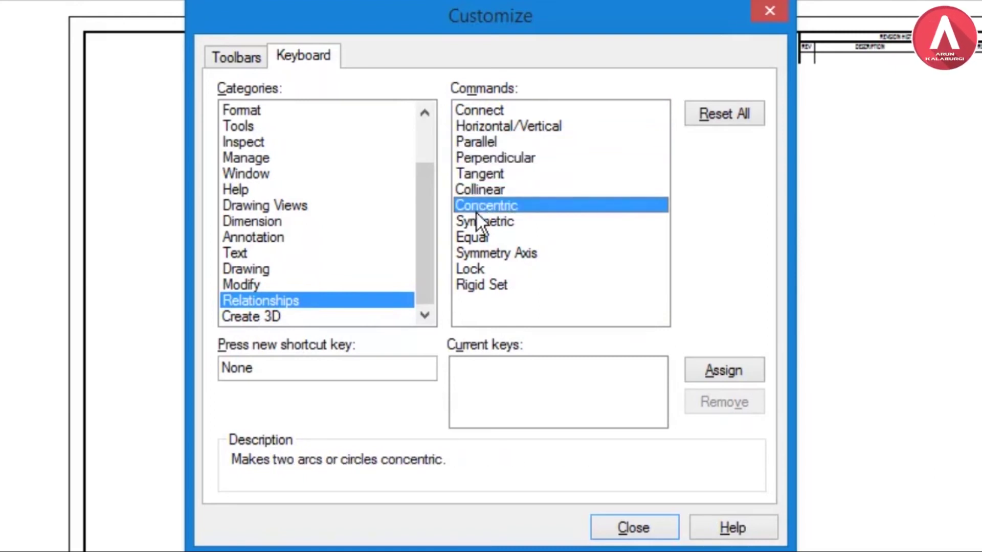
click(475, 220)
key(End)
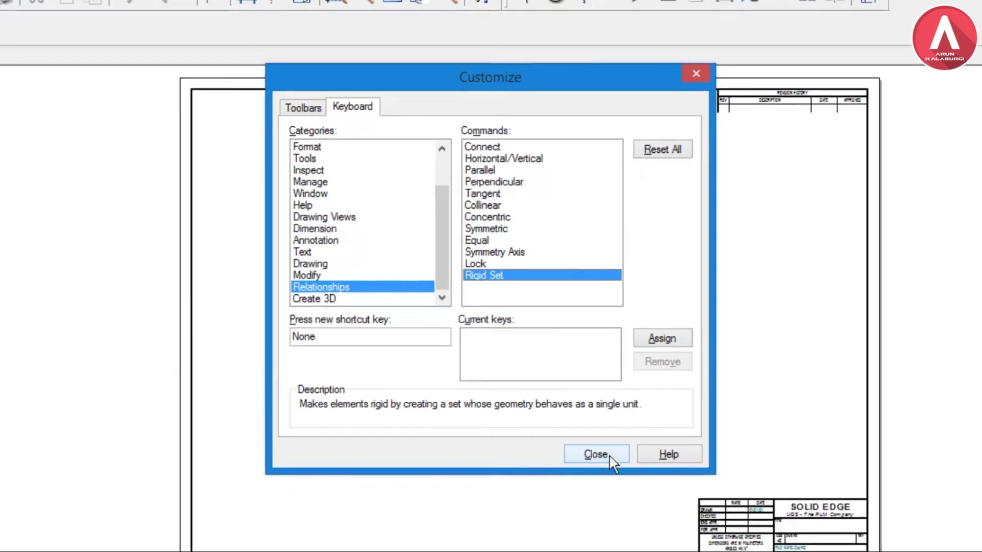
click(647, 529)
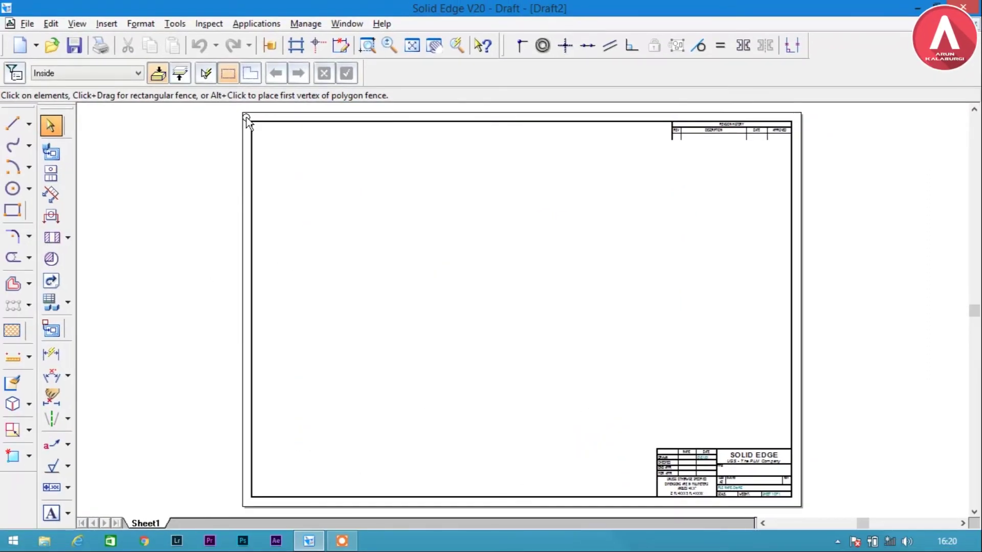
Step: Set Sheet1's background sheet to A4-Sheet and hide the background
right_click(155, 524)
click(182, 511)
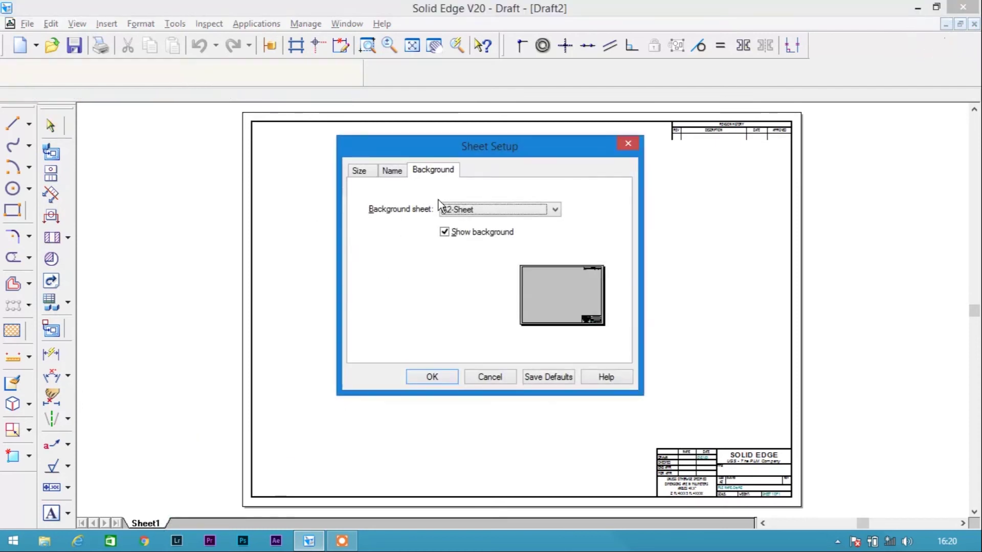
click(483, 211)
click(463, 261)
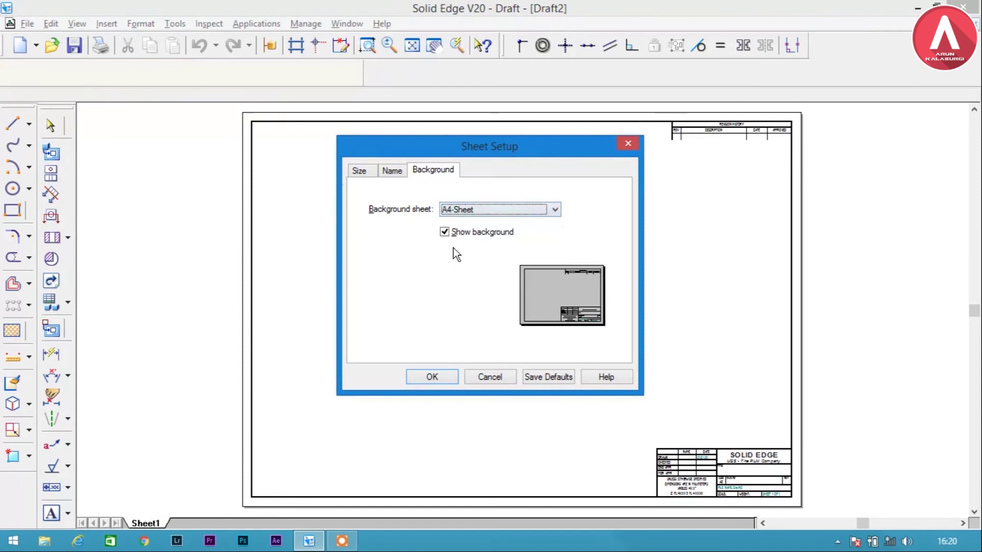
click(450, 231)
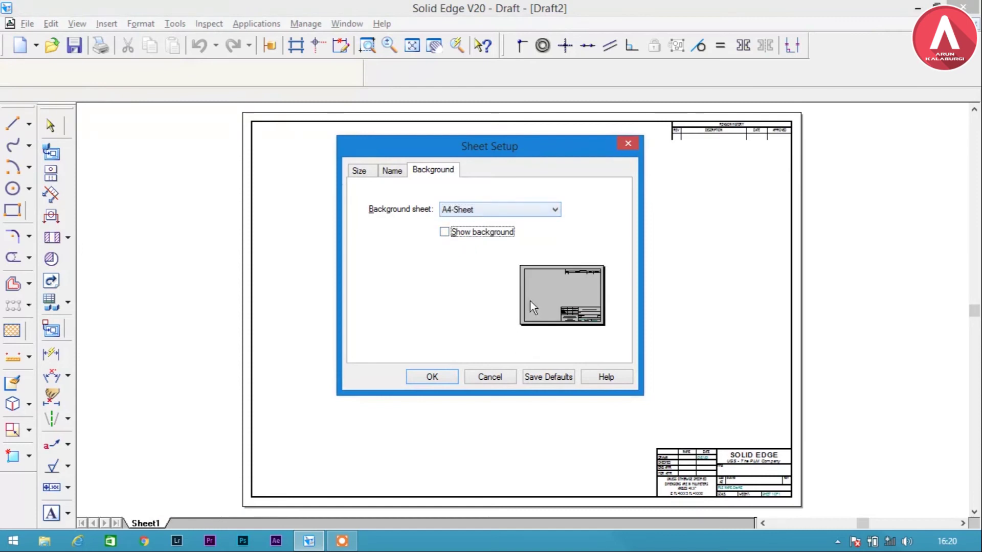
click(451, 379)
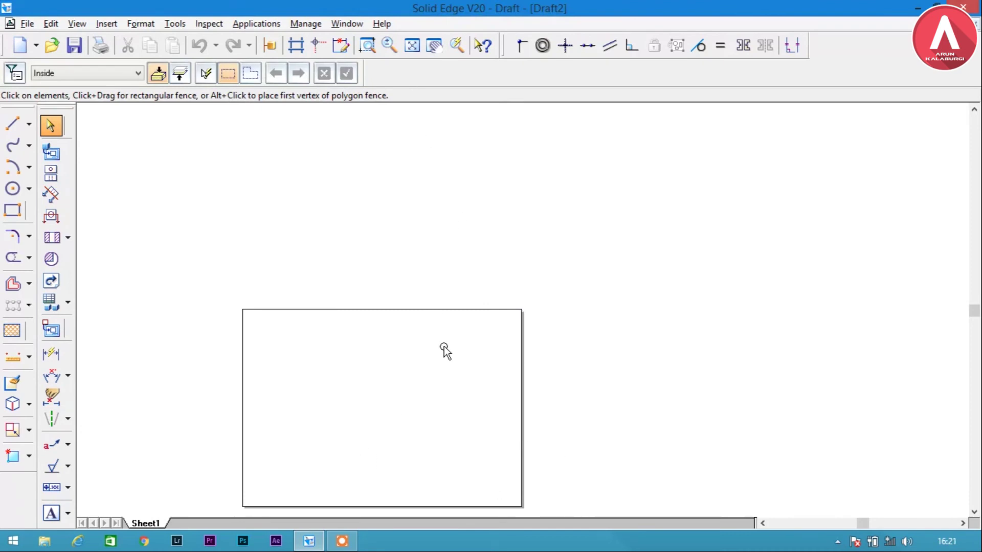
Step: Draw a horizontal line and three connected lines above it, closing a four-sided outline in the upper middle of the fitted sheet
key(alt+f)
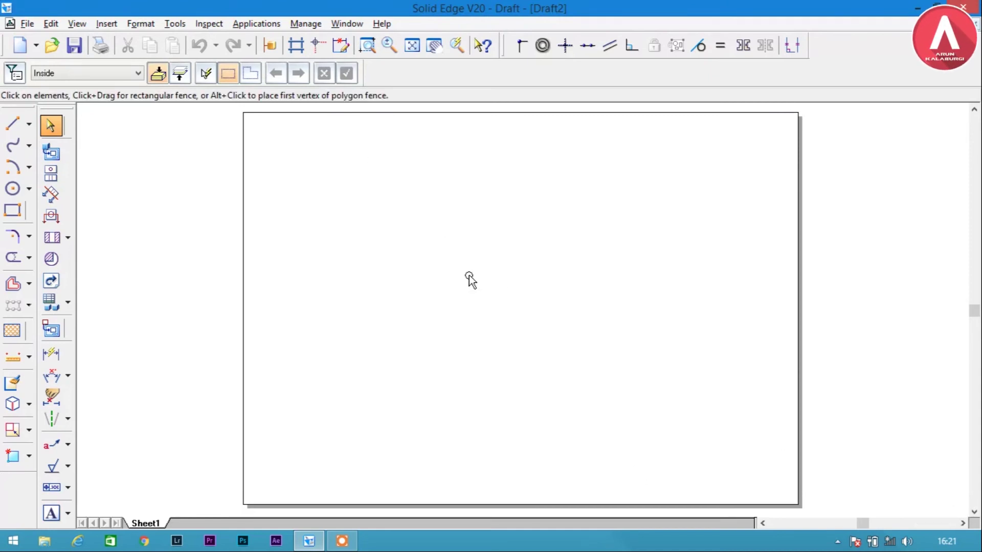
key(ctrl+l)
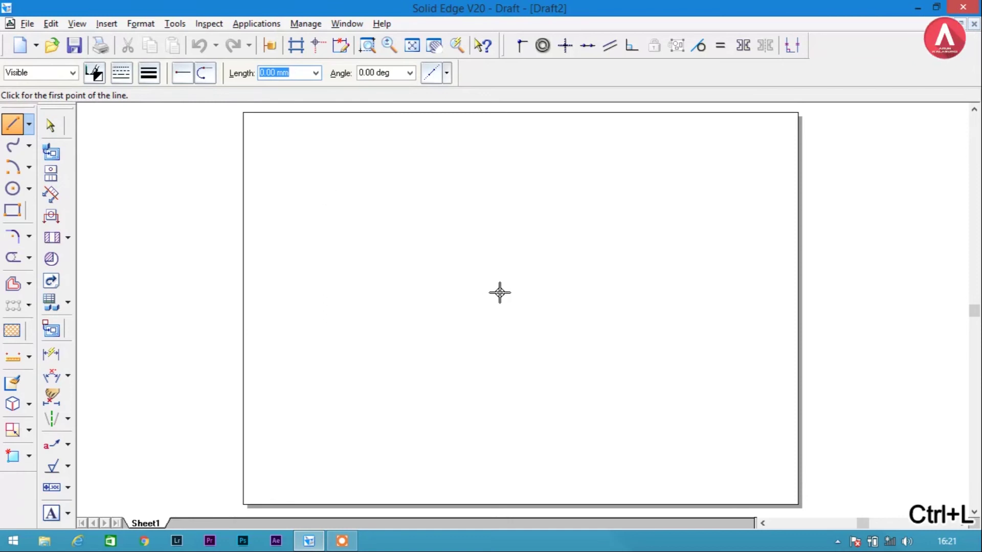
click(530, 228)
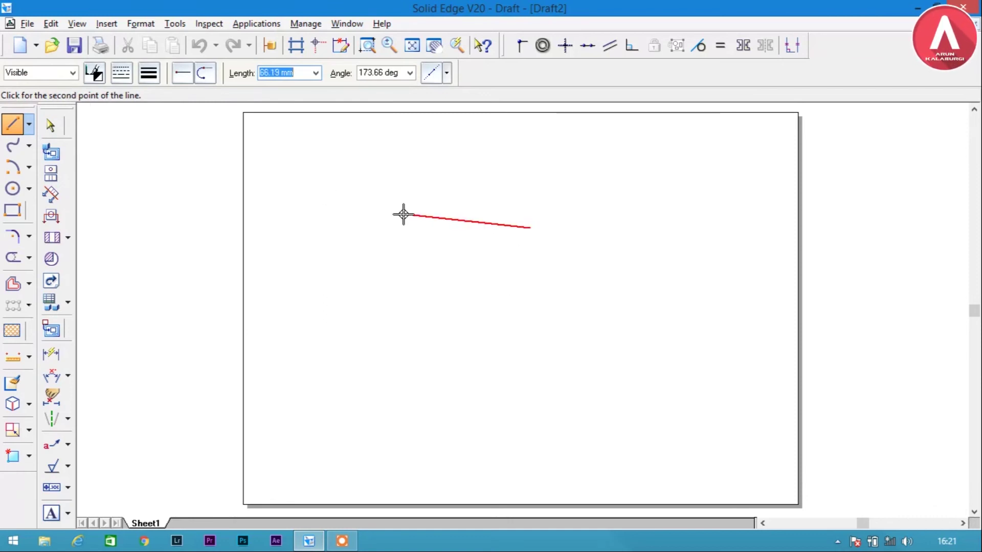
click(353, 228)
click(393, 179)
click(483, 193)
click(478, 227)
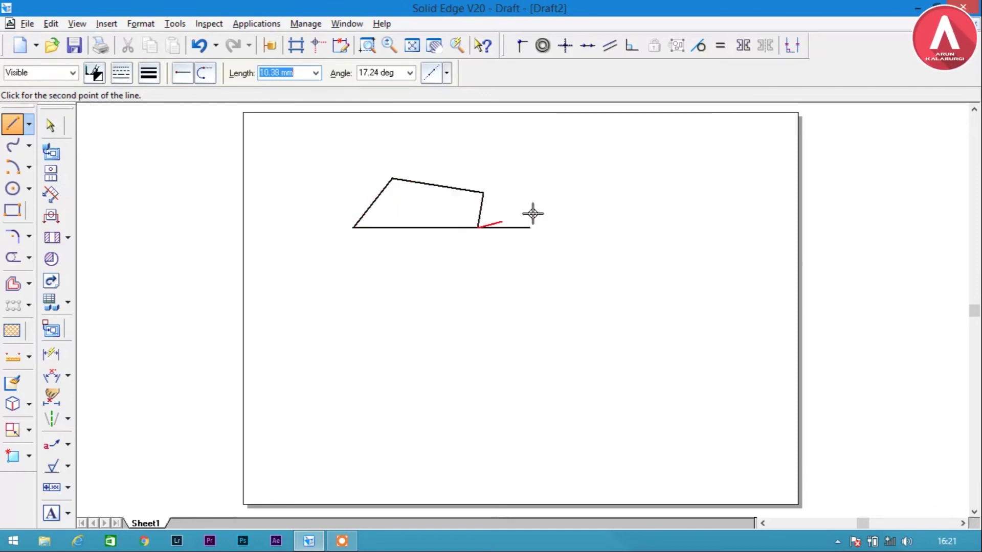
Step: Draw two lines closing a small triangle at the right end of the horizontal line, and start scaling the drawn profile
click(555, 210)
click(531, 228)
key(s)
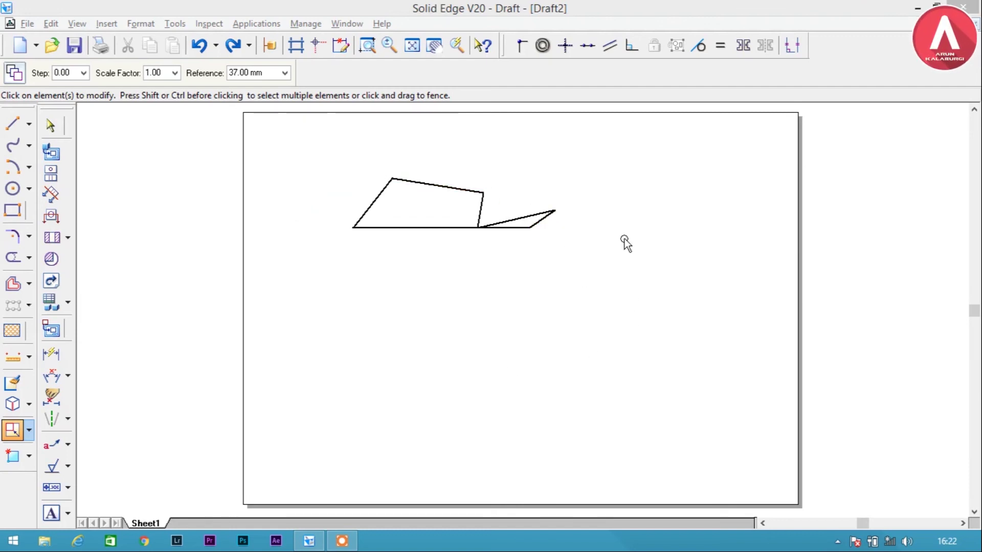
click(317, 220)
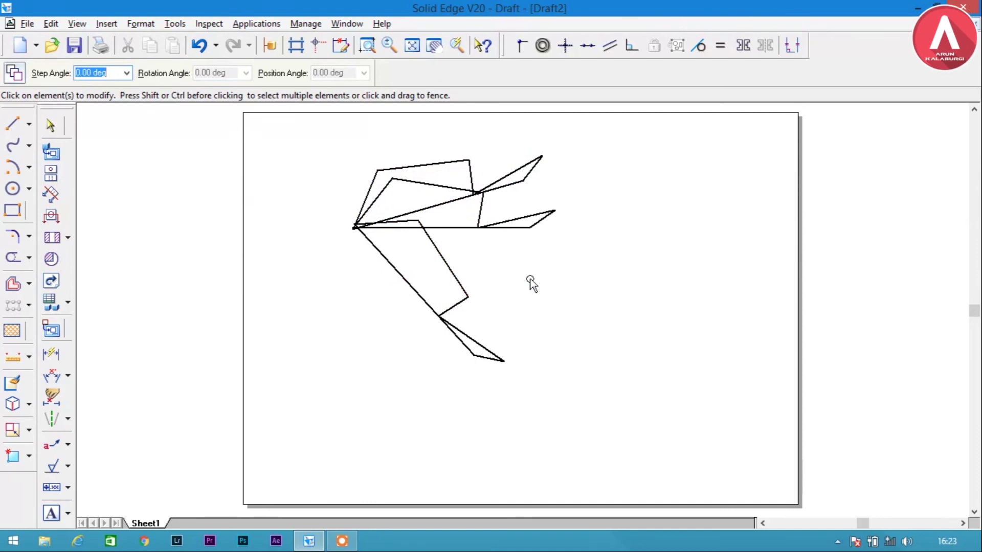
Step: Delete the short end line and the adjoining long upper line of the lowest rotated copy
click(50, 125)
click(468, 296)
click(449, 309)
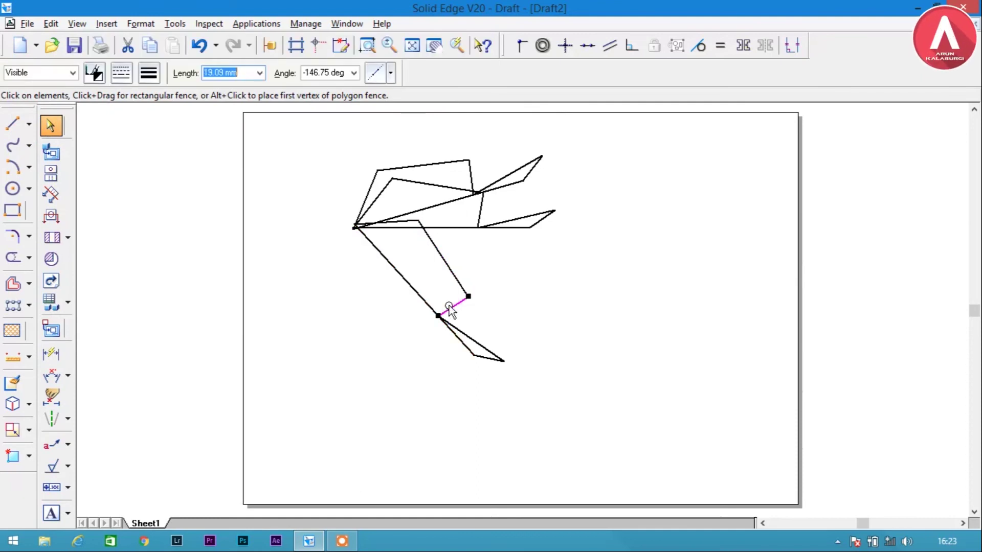
key(ctrl+Delete)
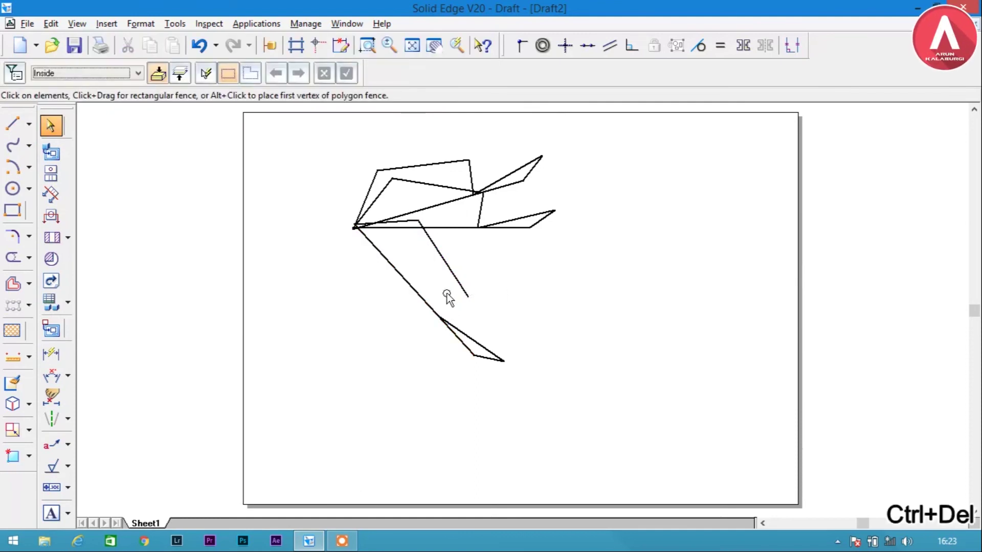
click(460, 286)
key(ctrl+Delete)
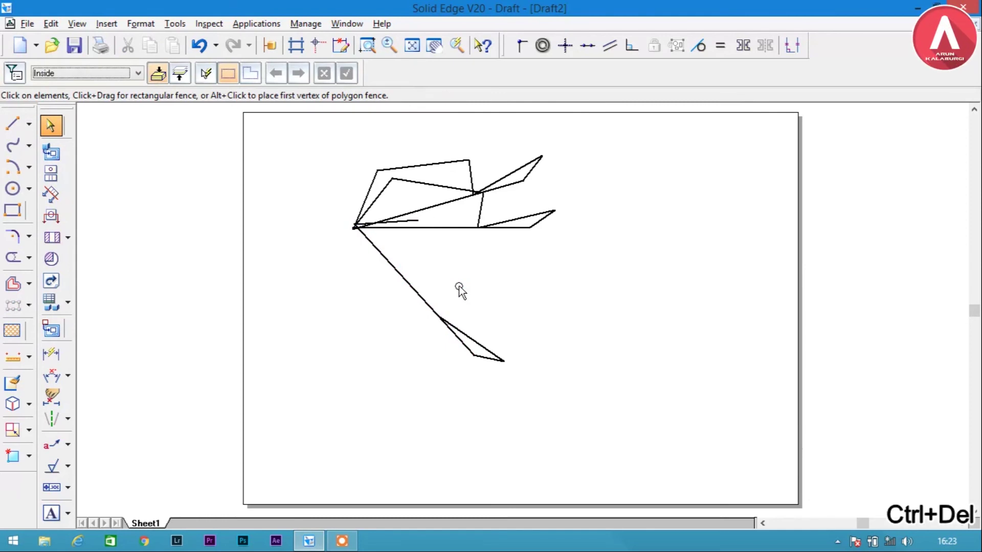
Step: Undo the deletions, the rotated copies and the connected lines, back to the single horizontal line
key(ctrl+z)
key(ctrl+z)
key(ctrl+z)
key(ctrl+z)
key(ctrl+z)
key(ctrl+z)
key(ctrl+z)
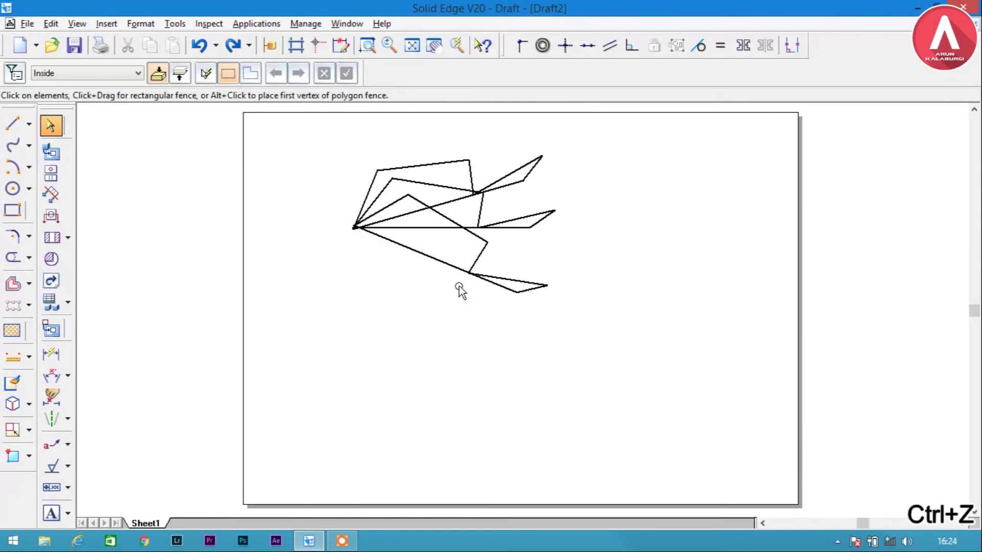
key(ctrl+z)
key(ctrl+z)
key(ctrl+z)
key(ctrl+z)
key(ctrl+z)
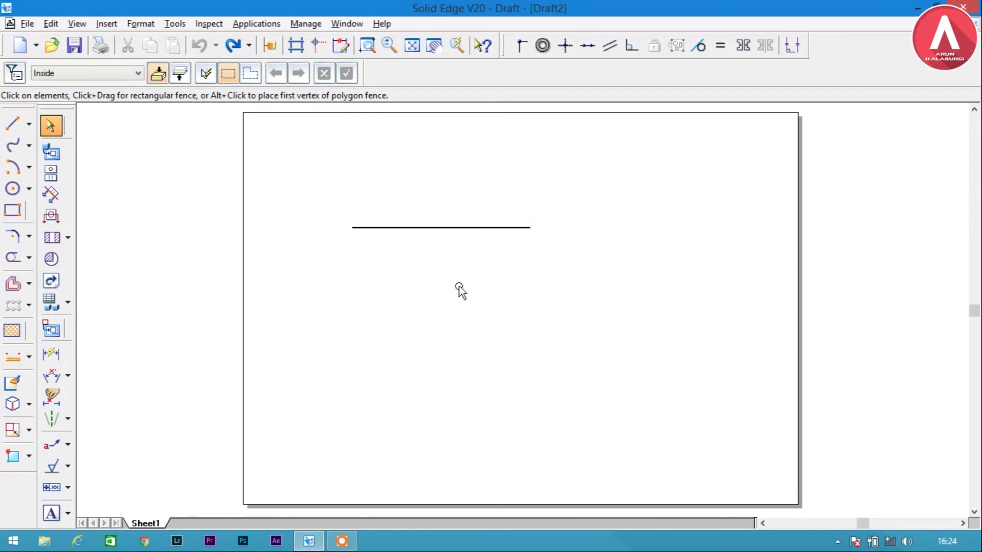
Step: Redo the five connected lines of the four-sided outline and the small triangle
key(ctrl+y)
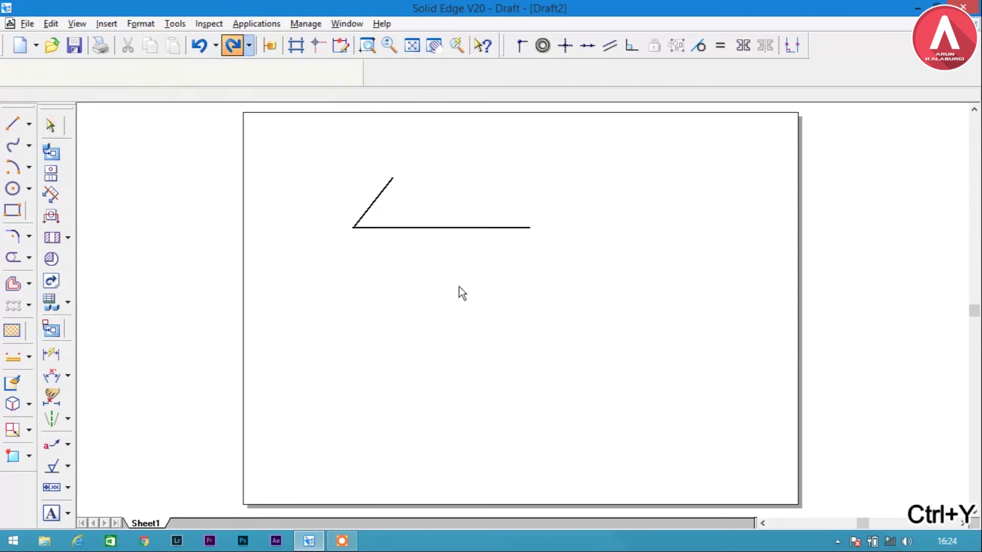
key(ctrl+y)
key(ctrl+y)
key(ctrl+y)
key(ctrl+y)
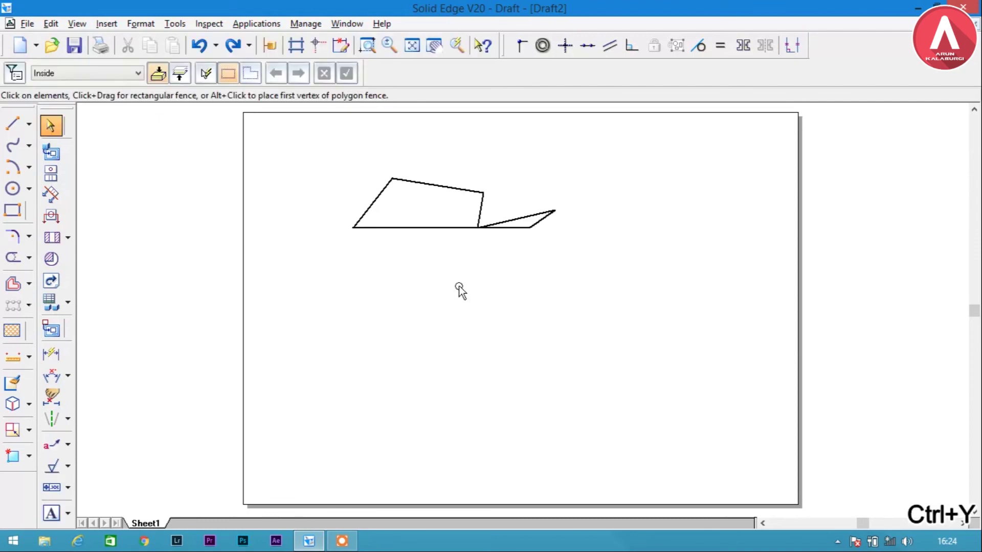